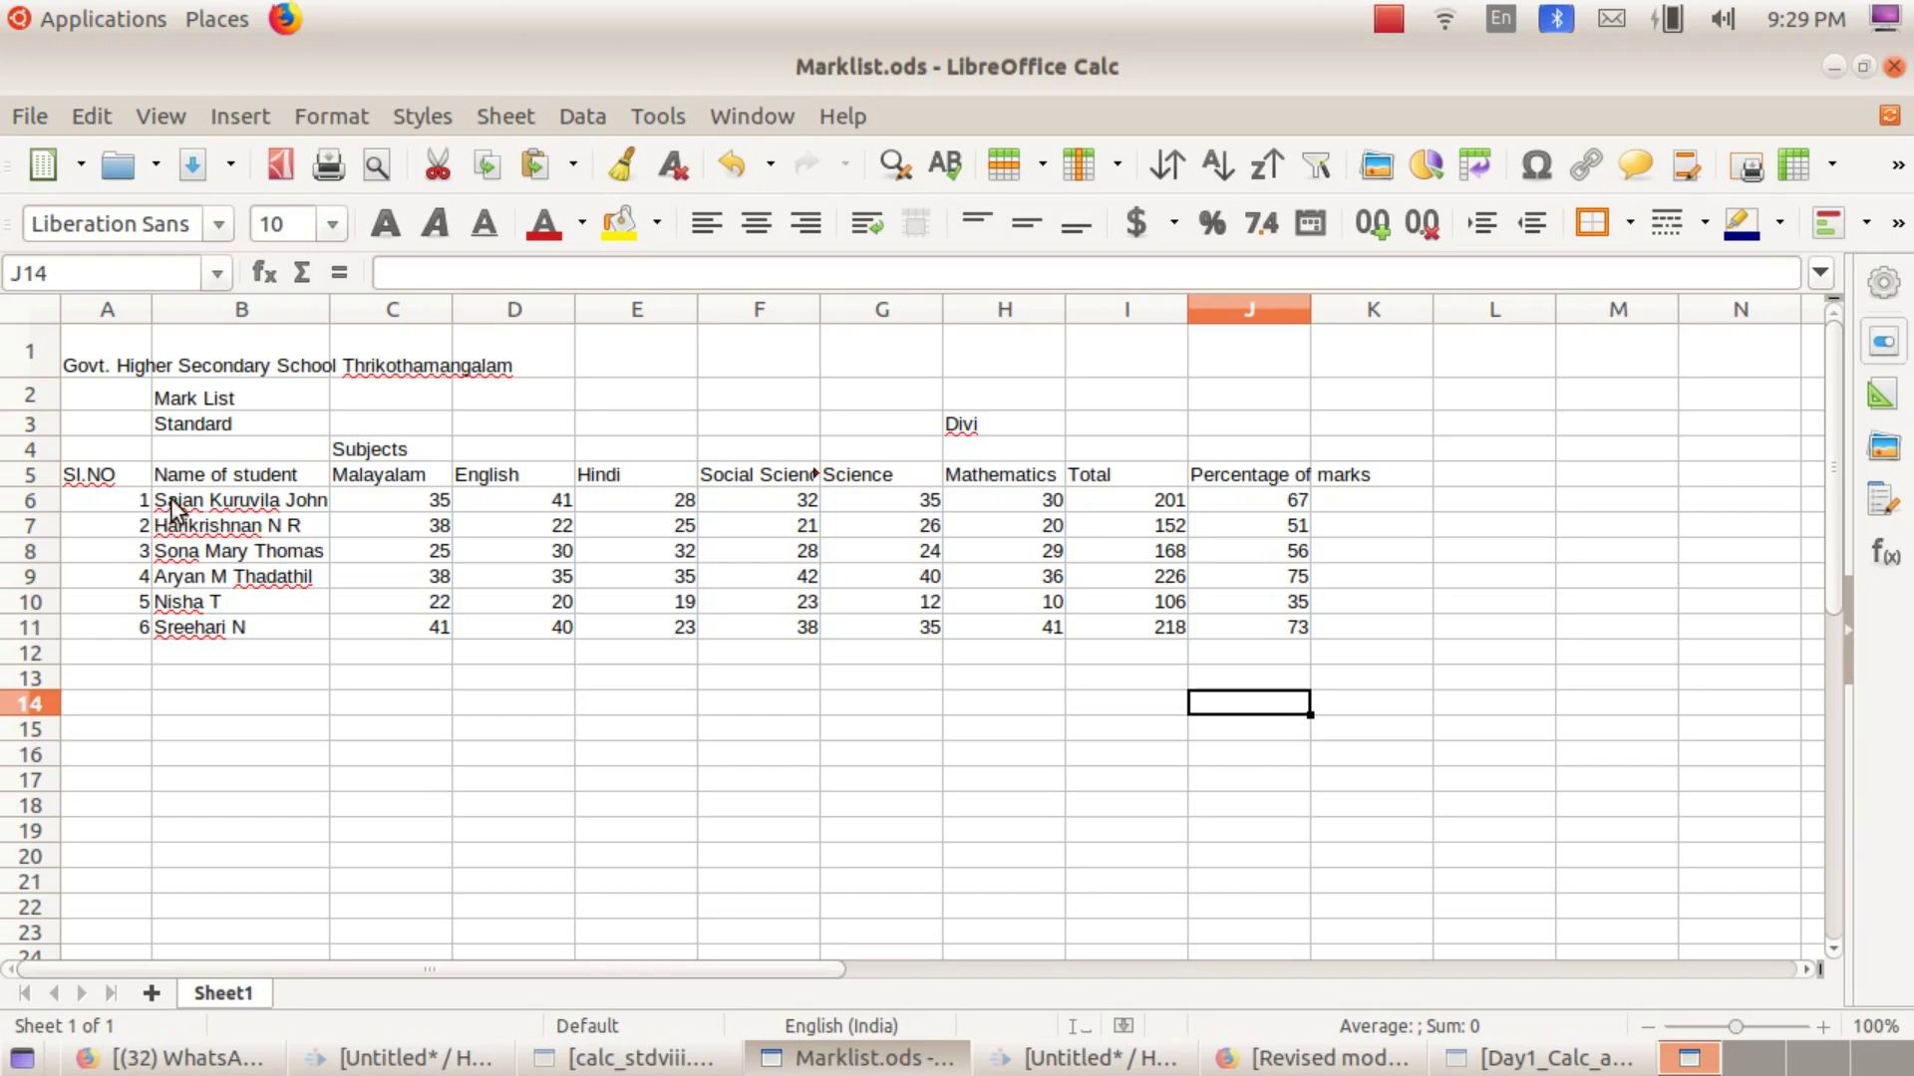
# Step: Open the sort settings for the student rows B6:J11 and make Column I the first key in descending order
pyautogui.moveTo(172, 501); pyautogui.dragTo(1270, 626)
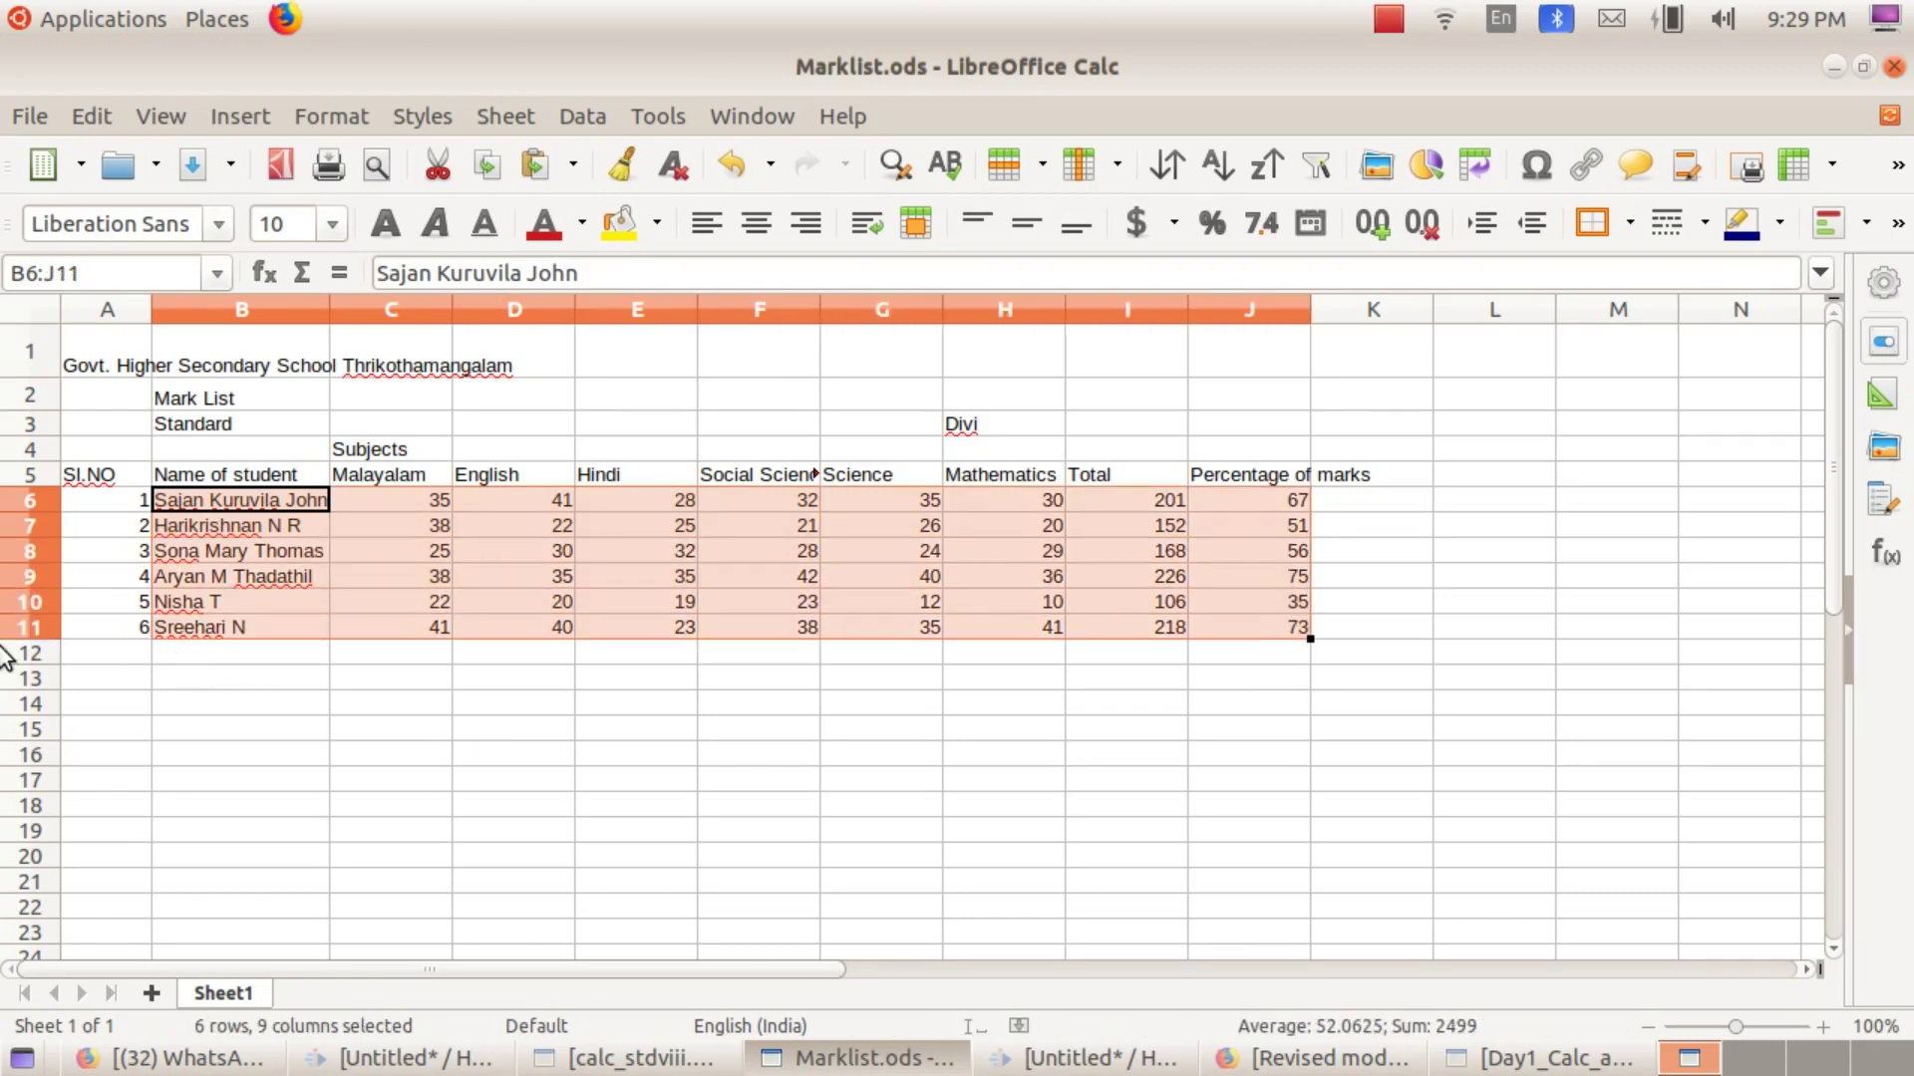
pyautogui.click(595, 119)
pyautogui.click(602, 156)
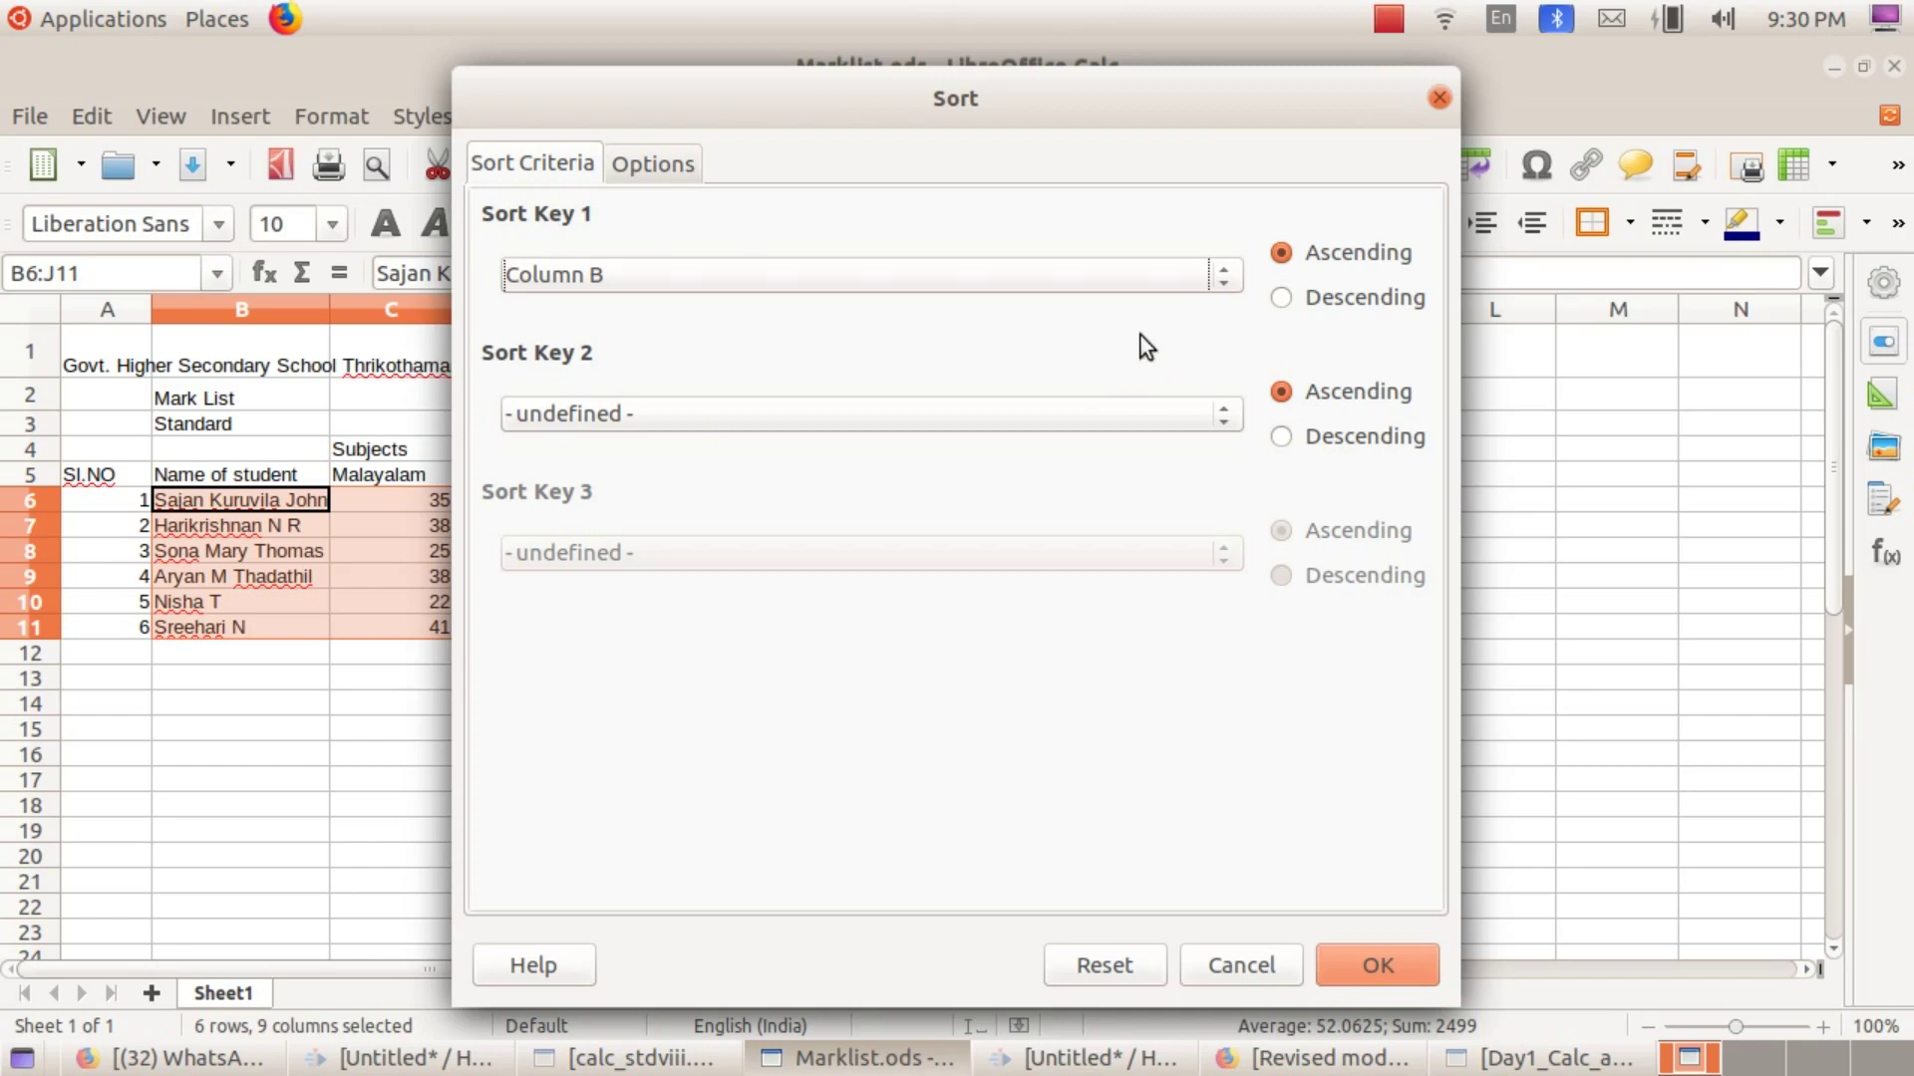
pyautogui.moveTo(1234, 106); pyautogui.dragTo(853, 208)
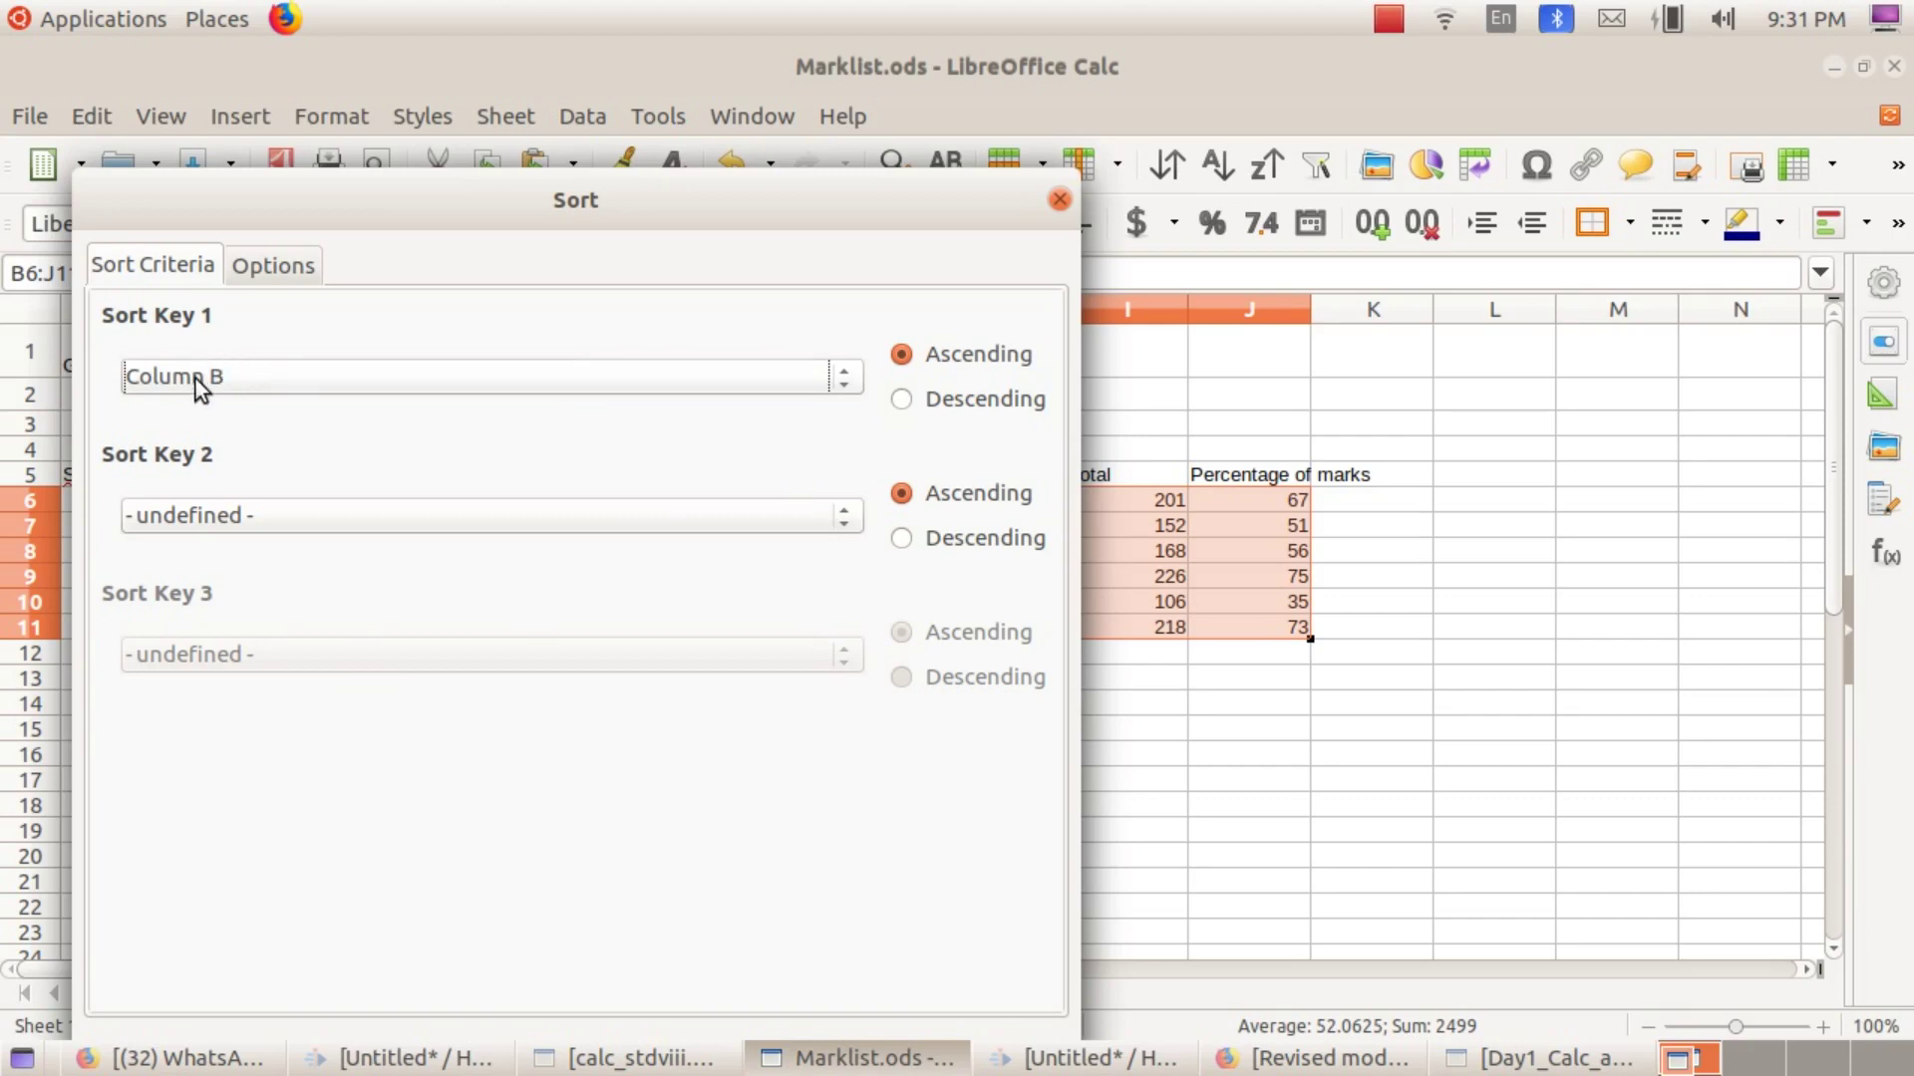
pyautogui.moveTo(761, 200); pyautogui.dragTo(1188, 419)
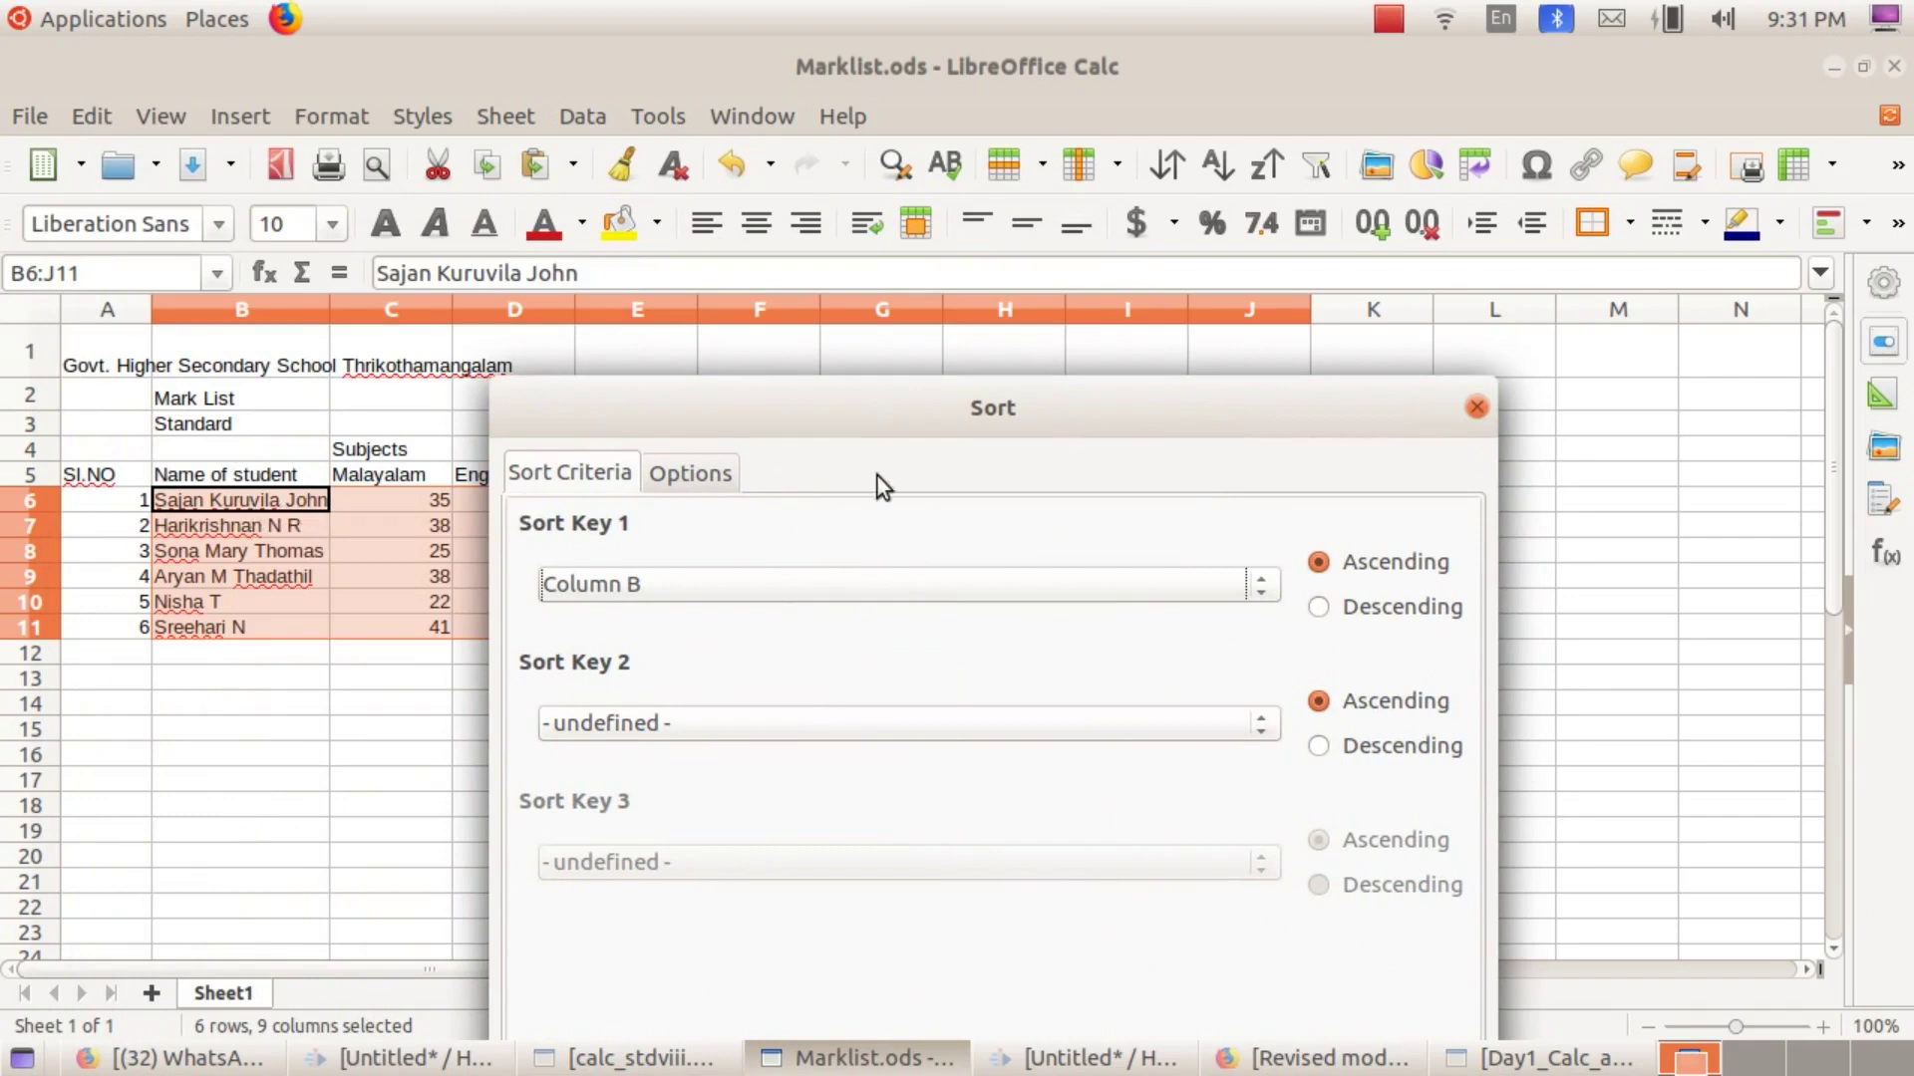
pyautogui.moveTo(1085, 409); pyautogui.dragTo(673, 276)
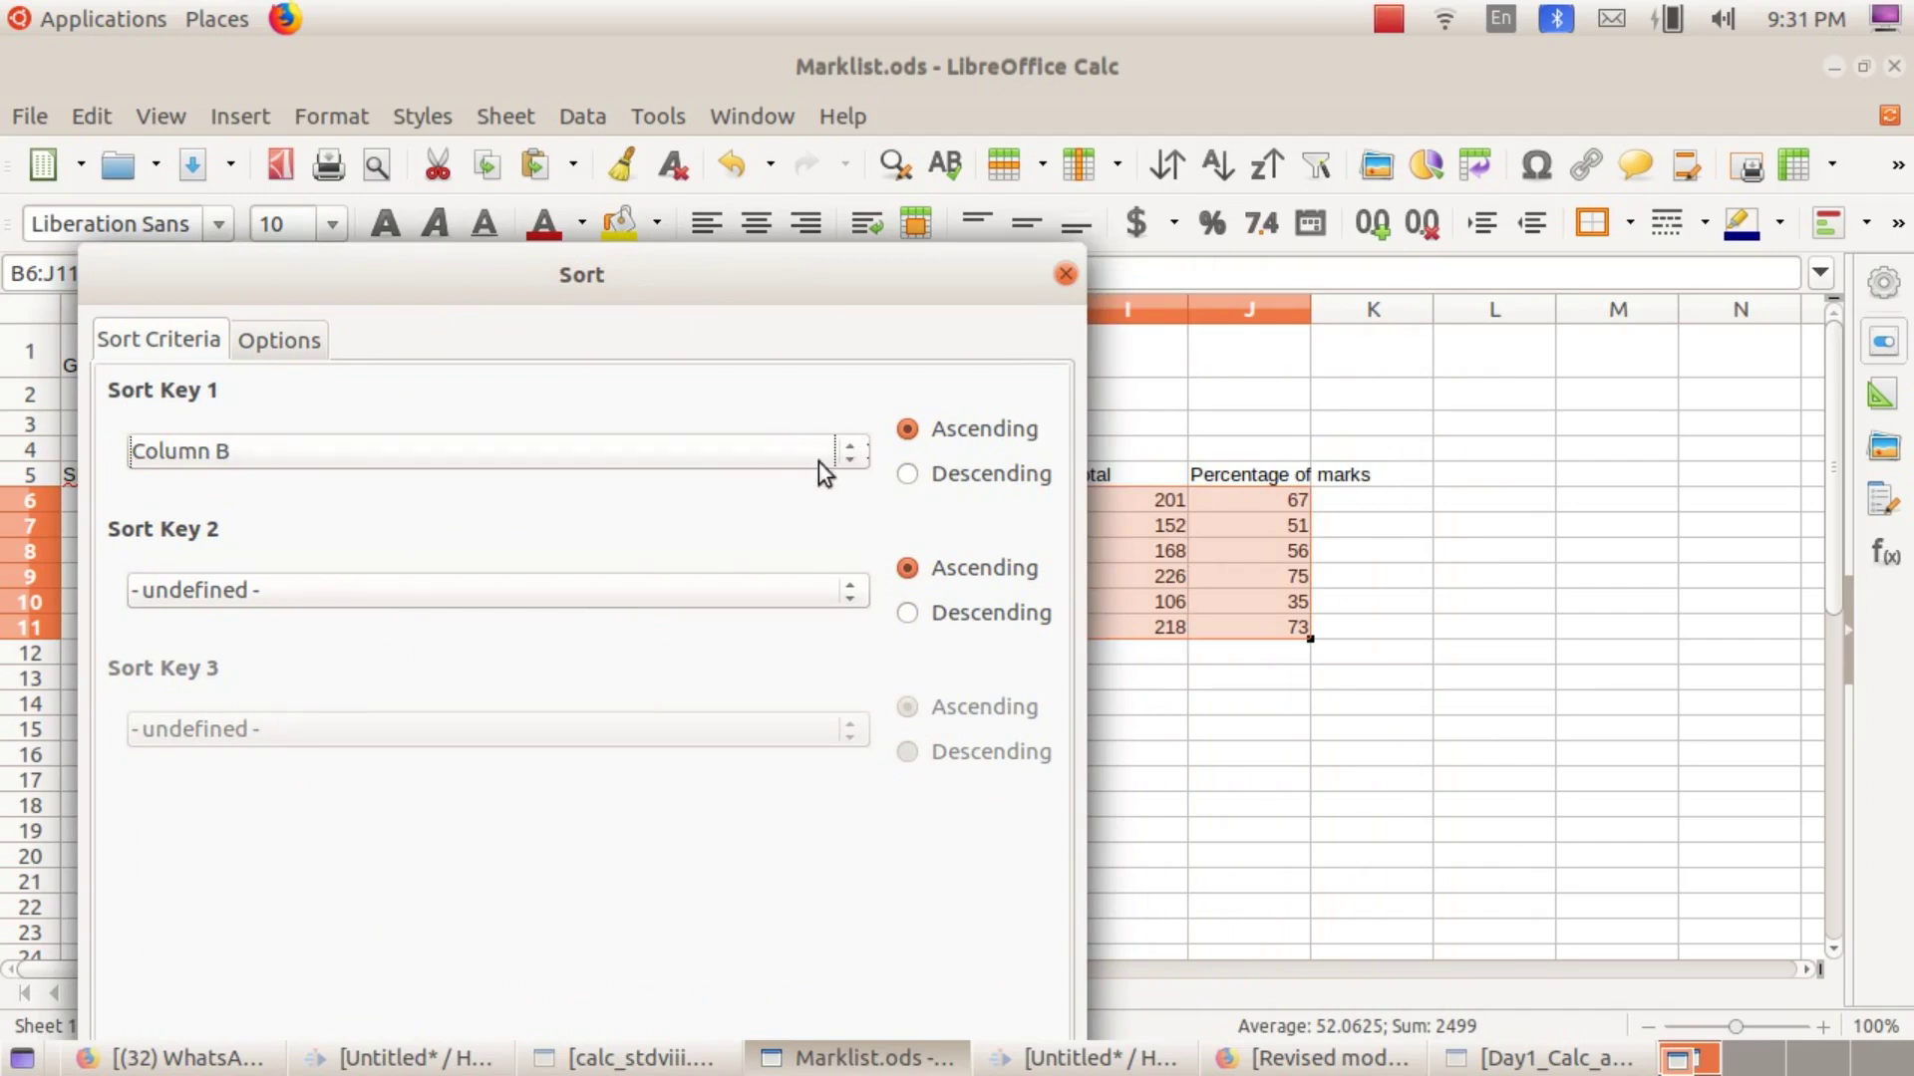
pyautogui.click(847, 446)
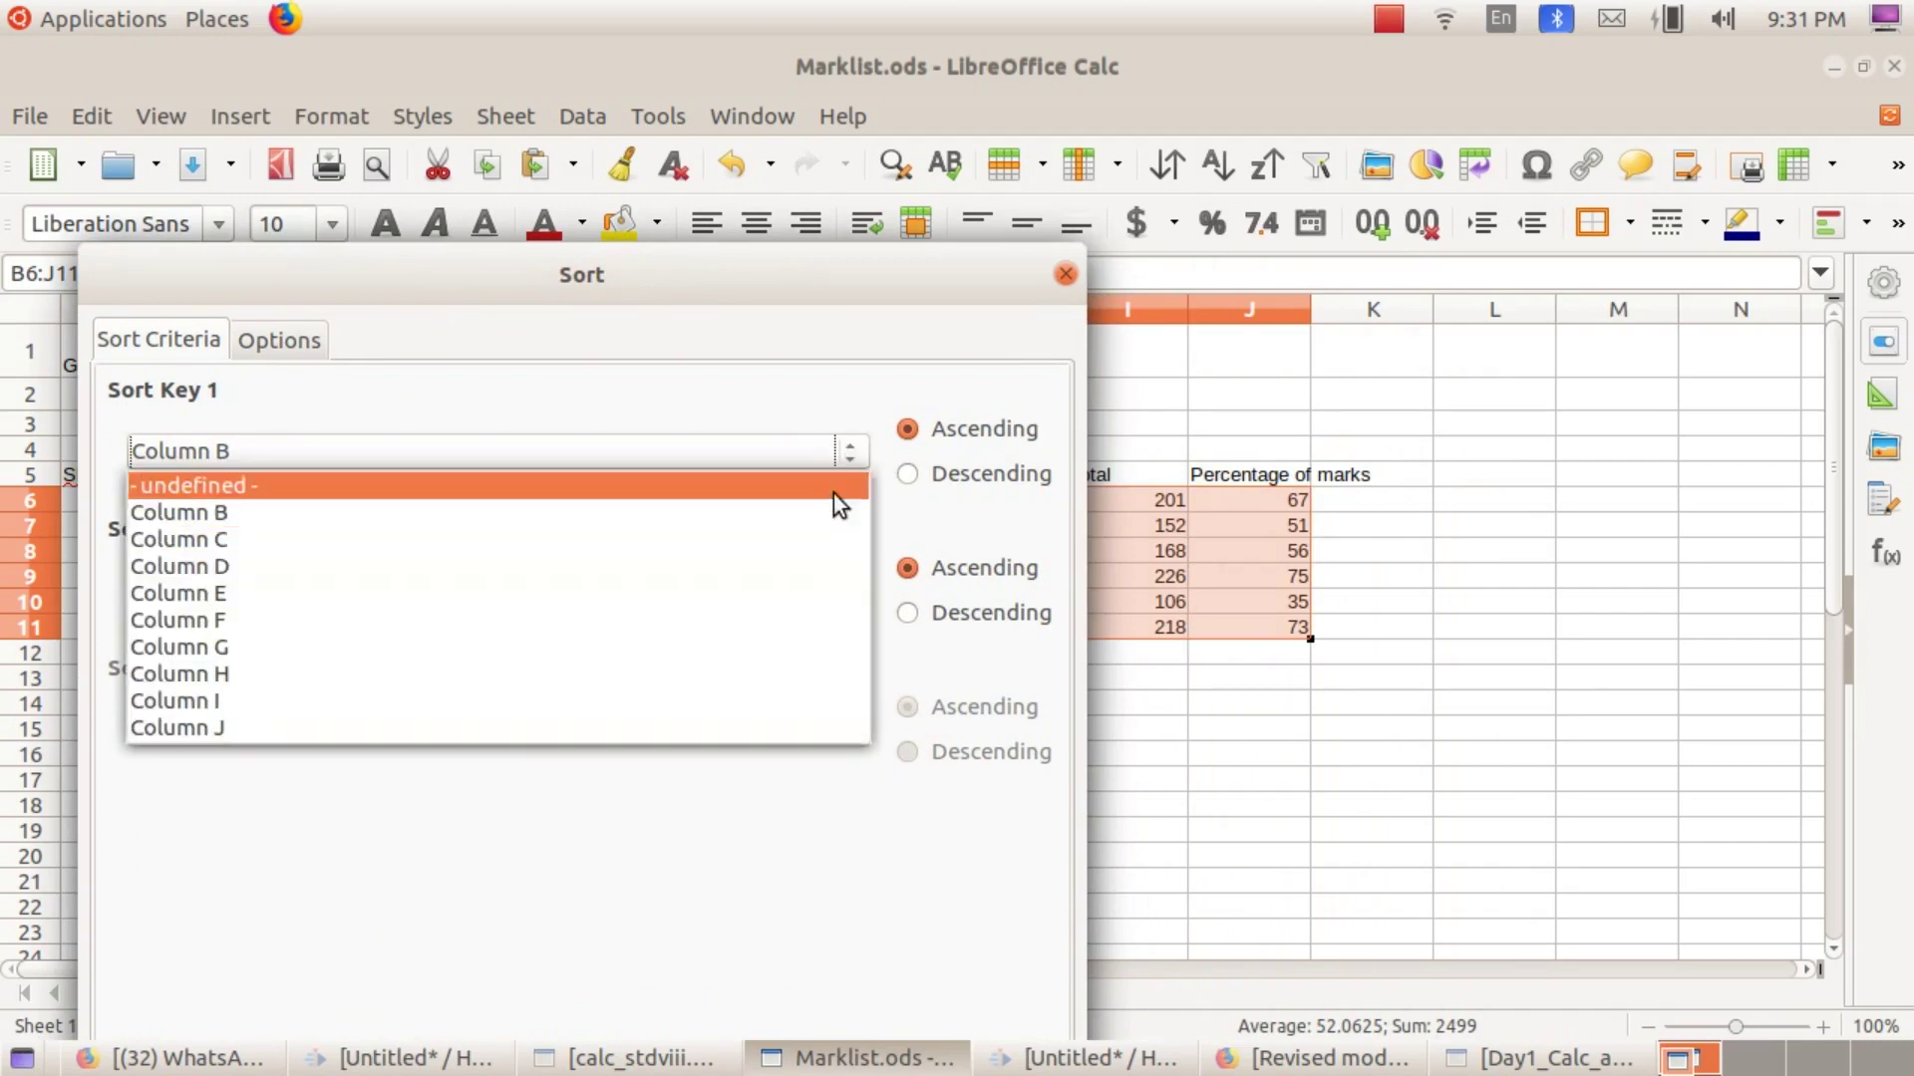
pyautogui.click(780, 697)
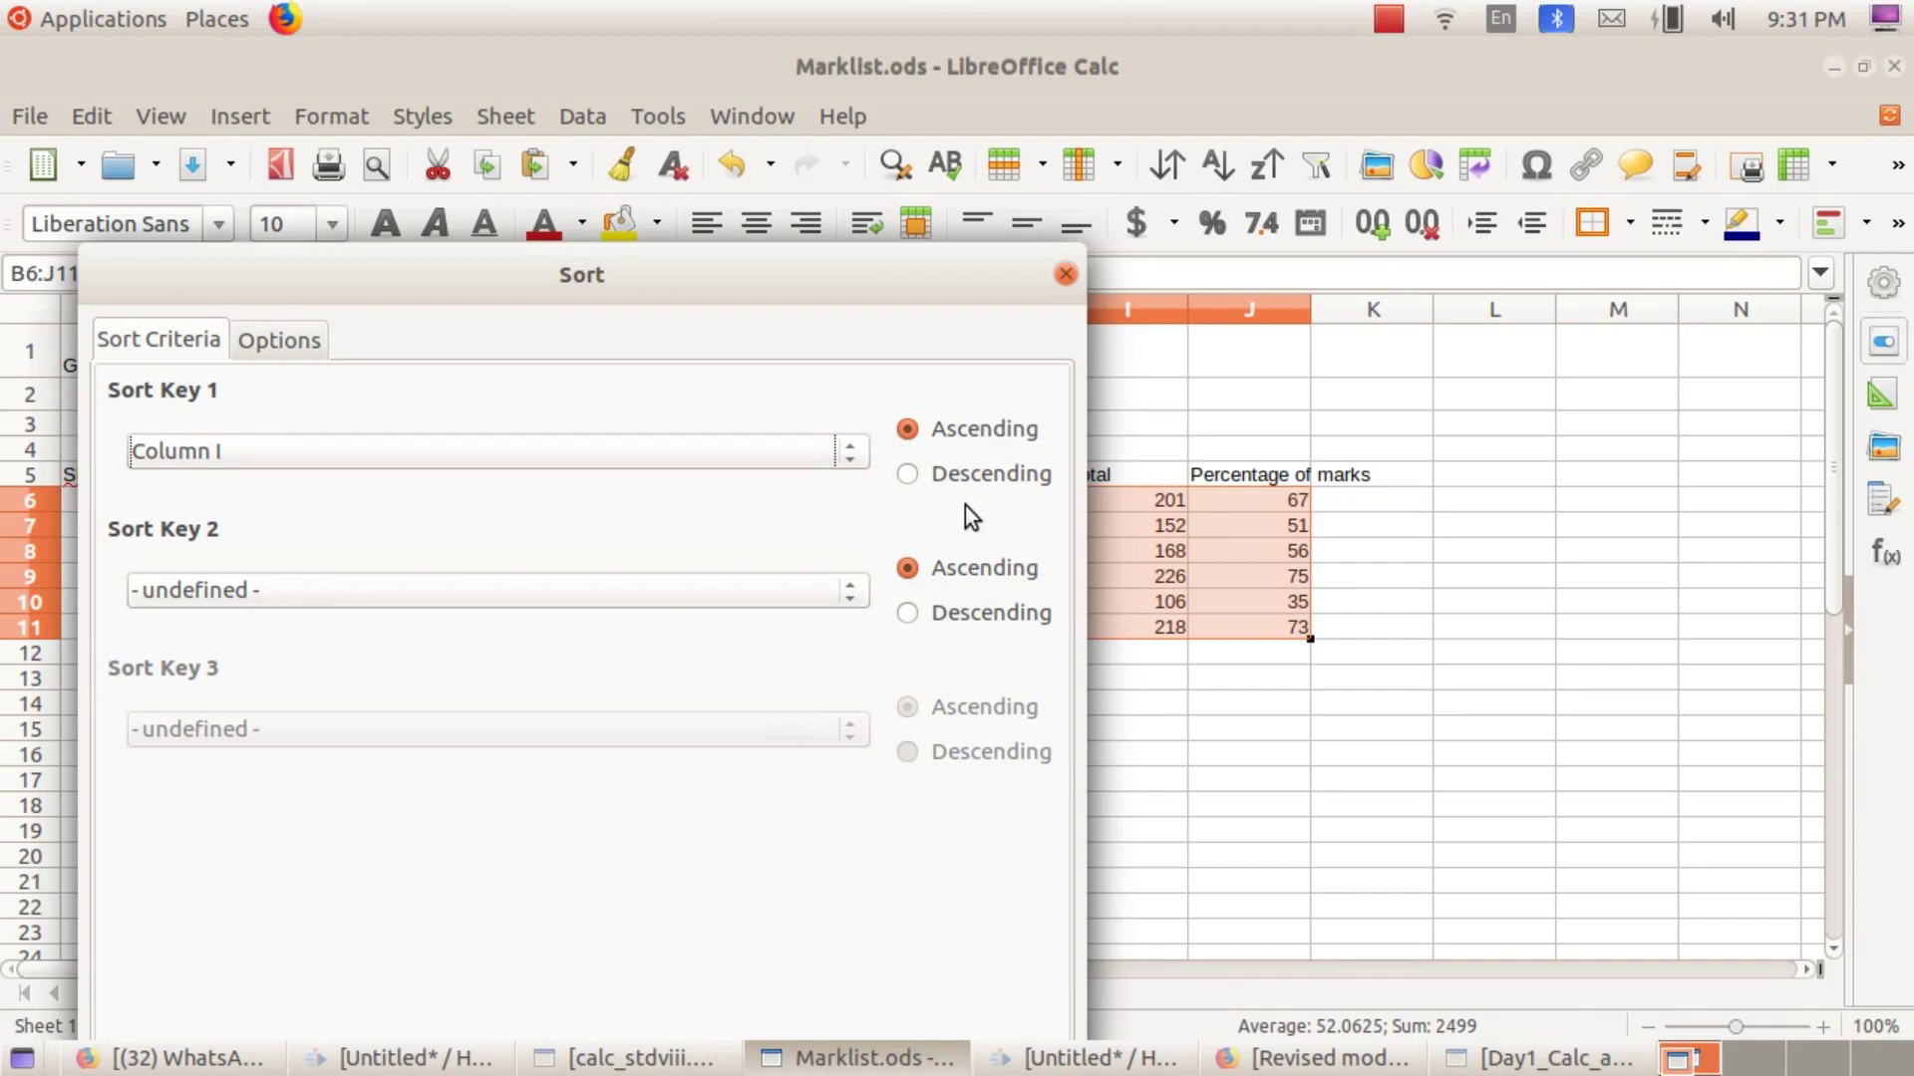
pyautogui.click(907, 475)
# Step: Add Column B in ascending order as the second sort key and apply the sort
pyautogui.moveTo(809, 266); pyautogui.dragTo(1245, 248)
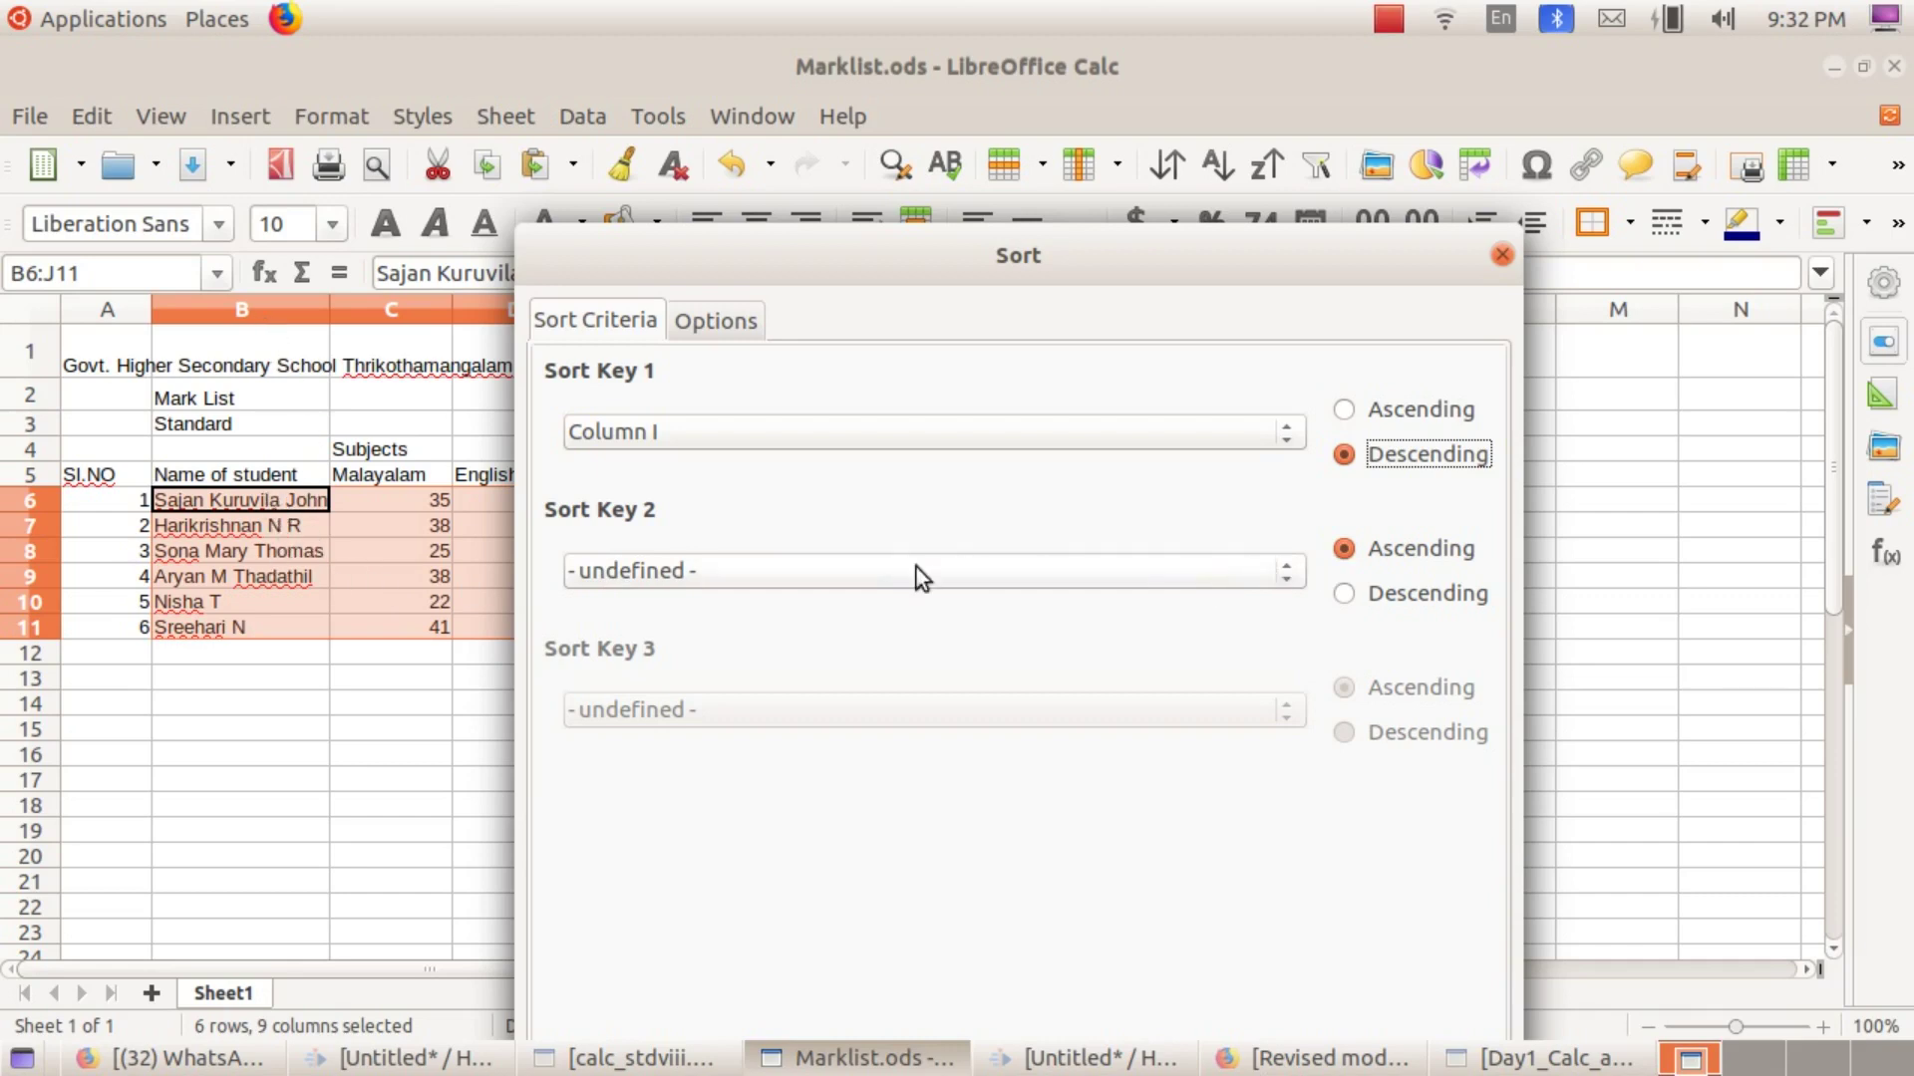
pyautogui.click(1285, 570)
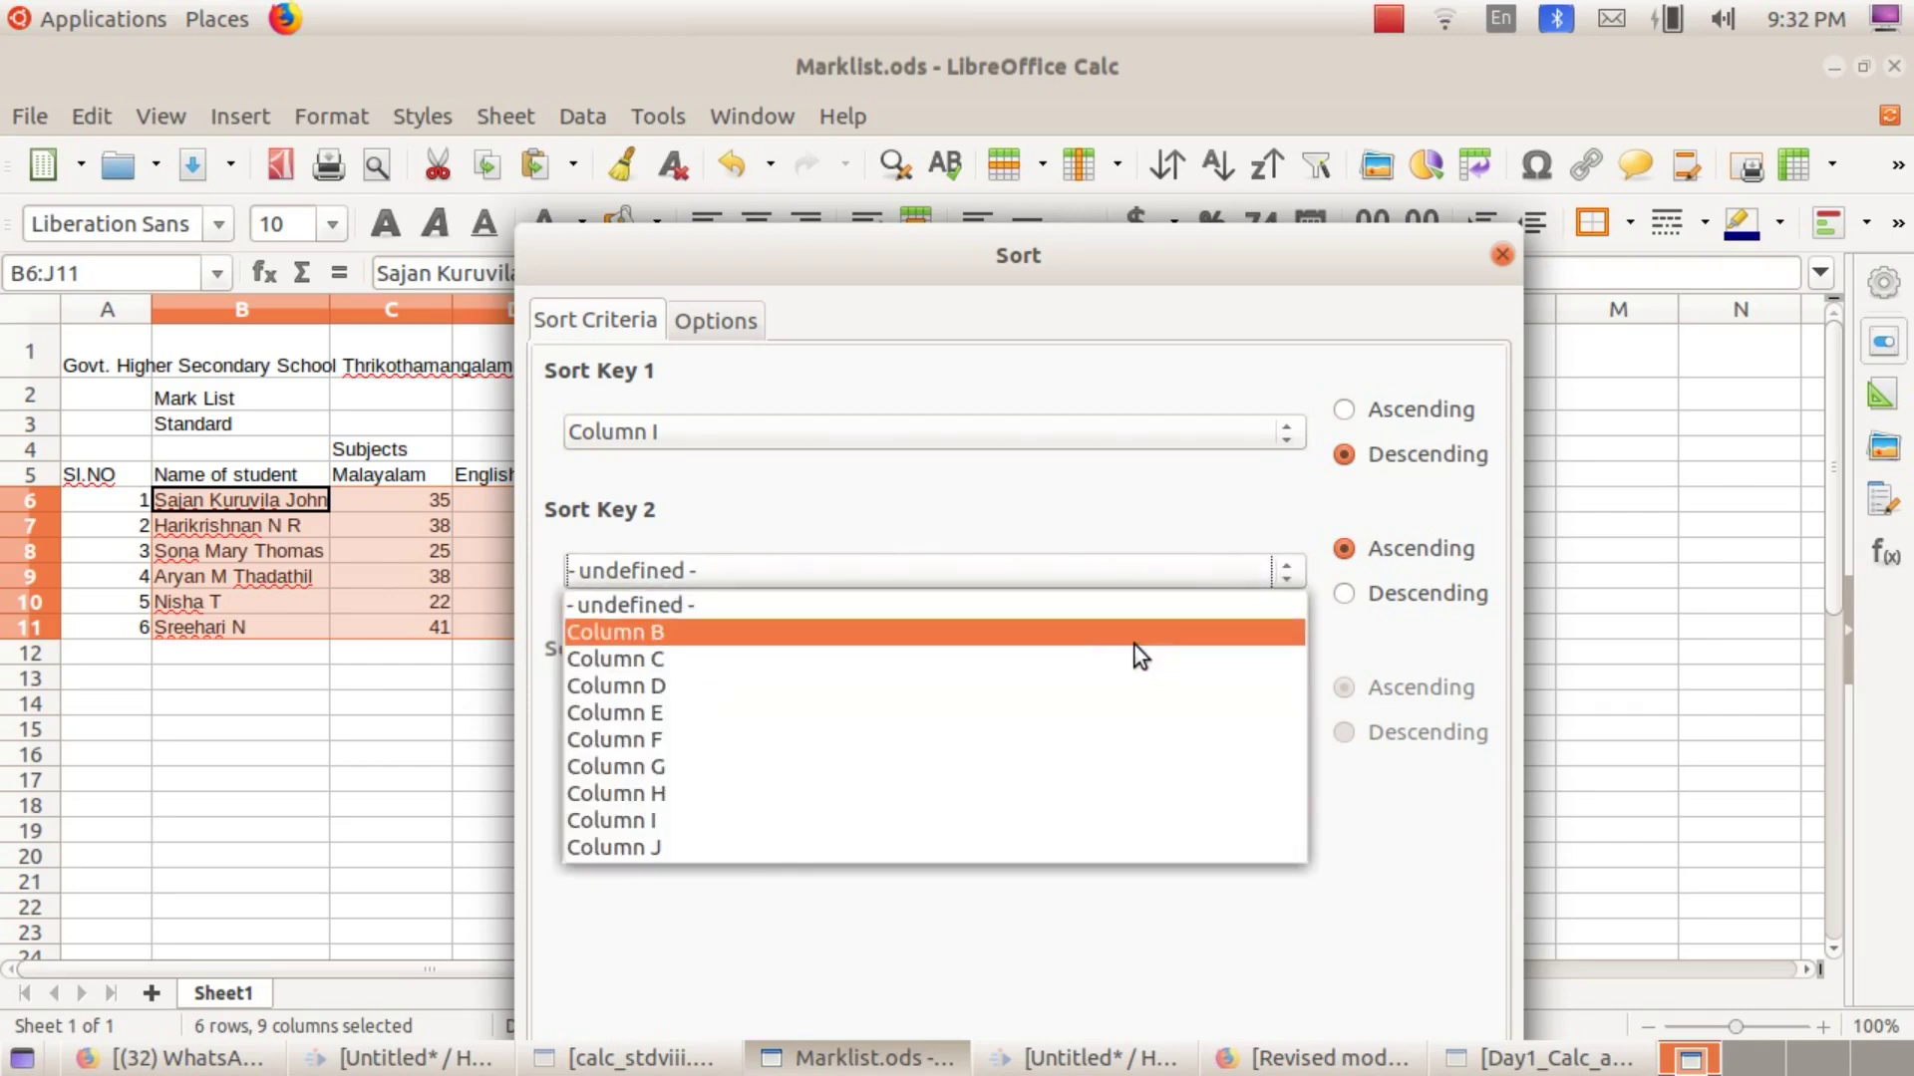
pyautogui.click(1134, 644)
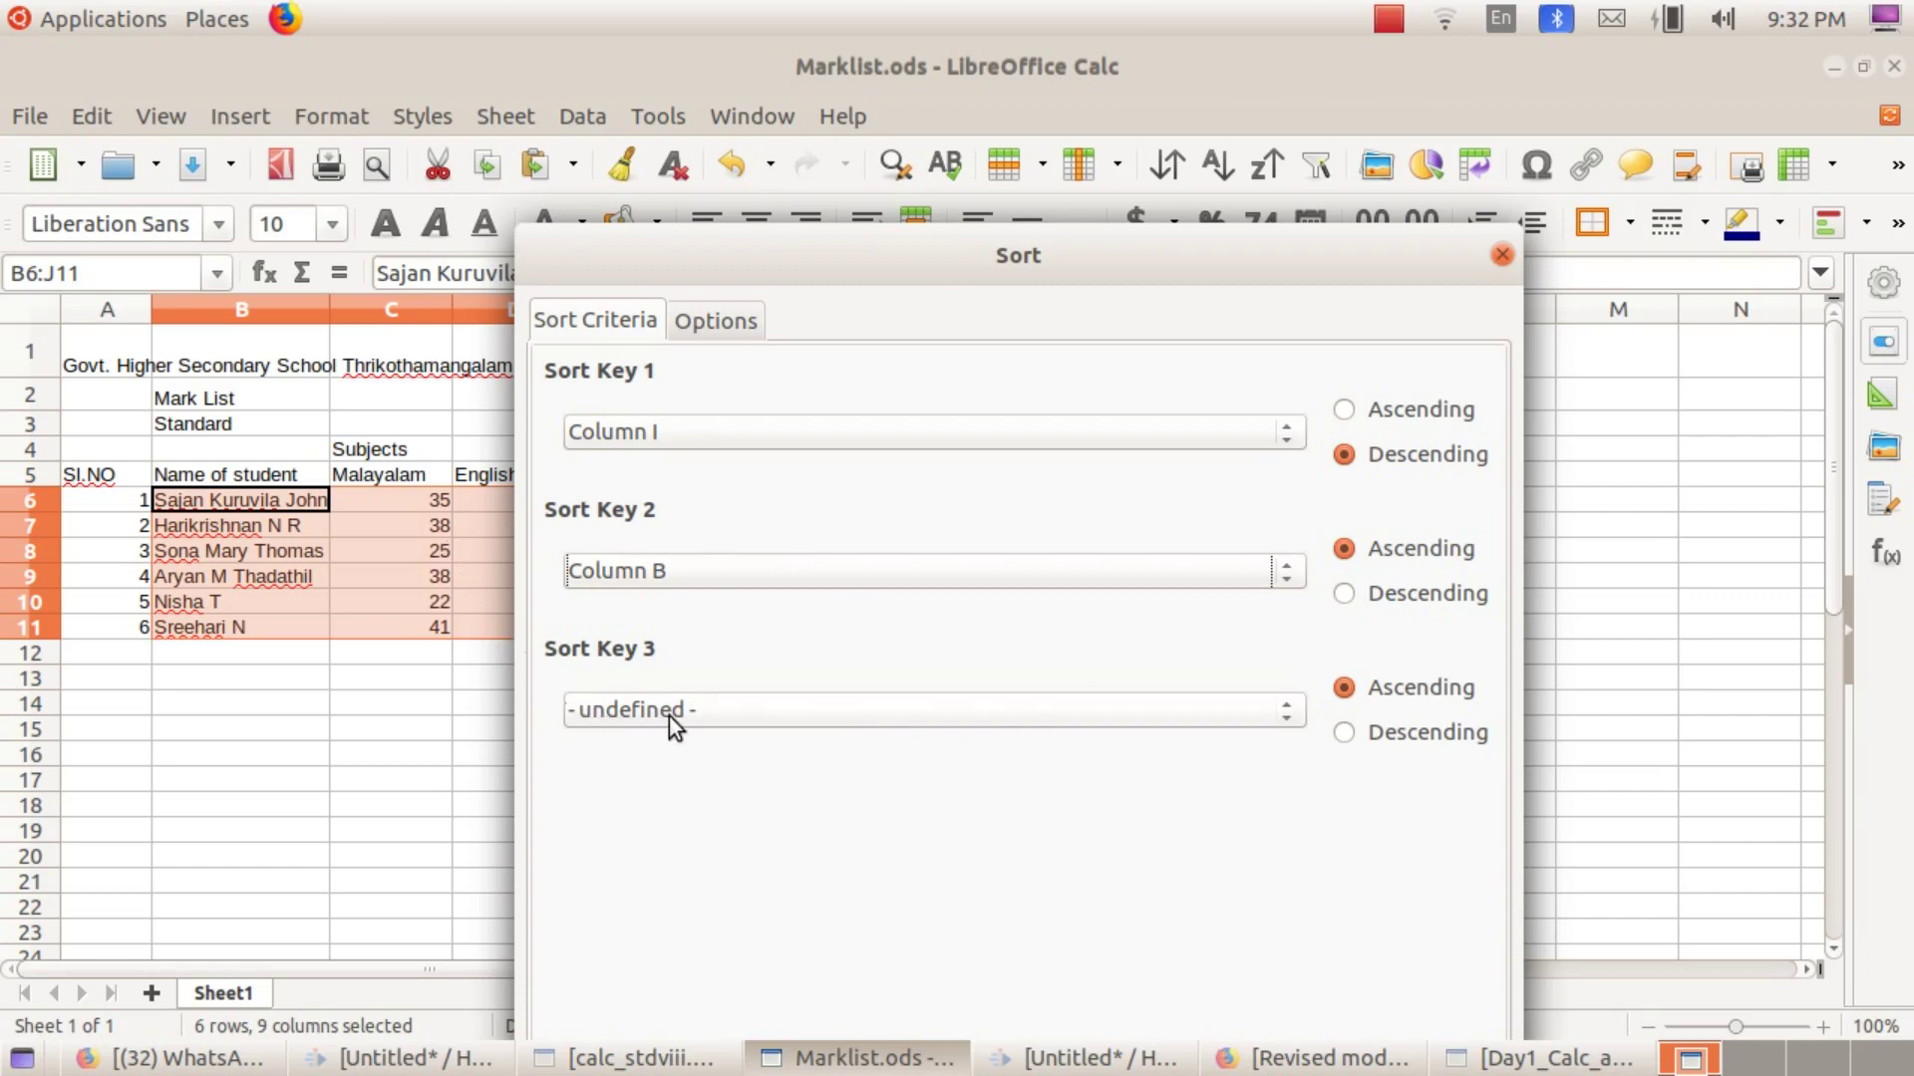
pyautogui.moveTo(1187, 265); pyautogui.dragTo(1182, 46)
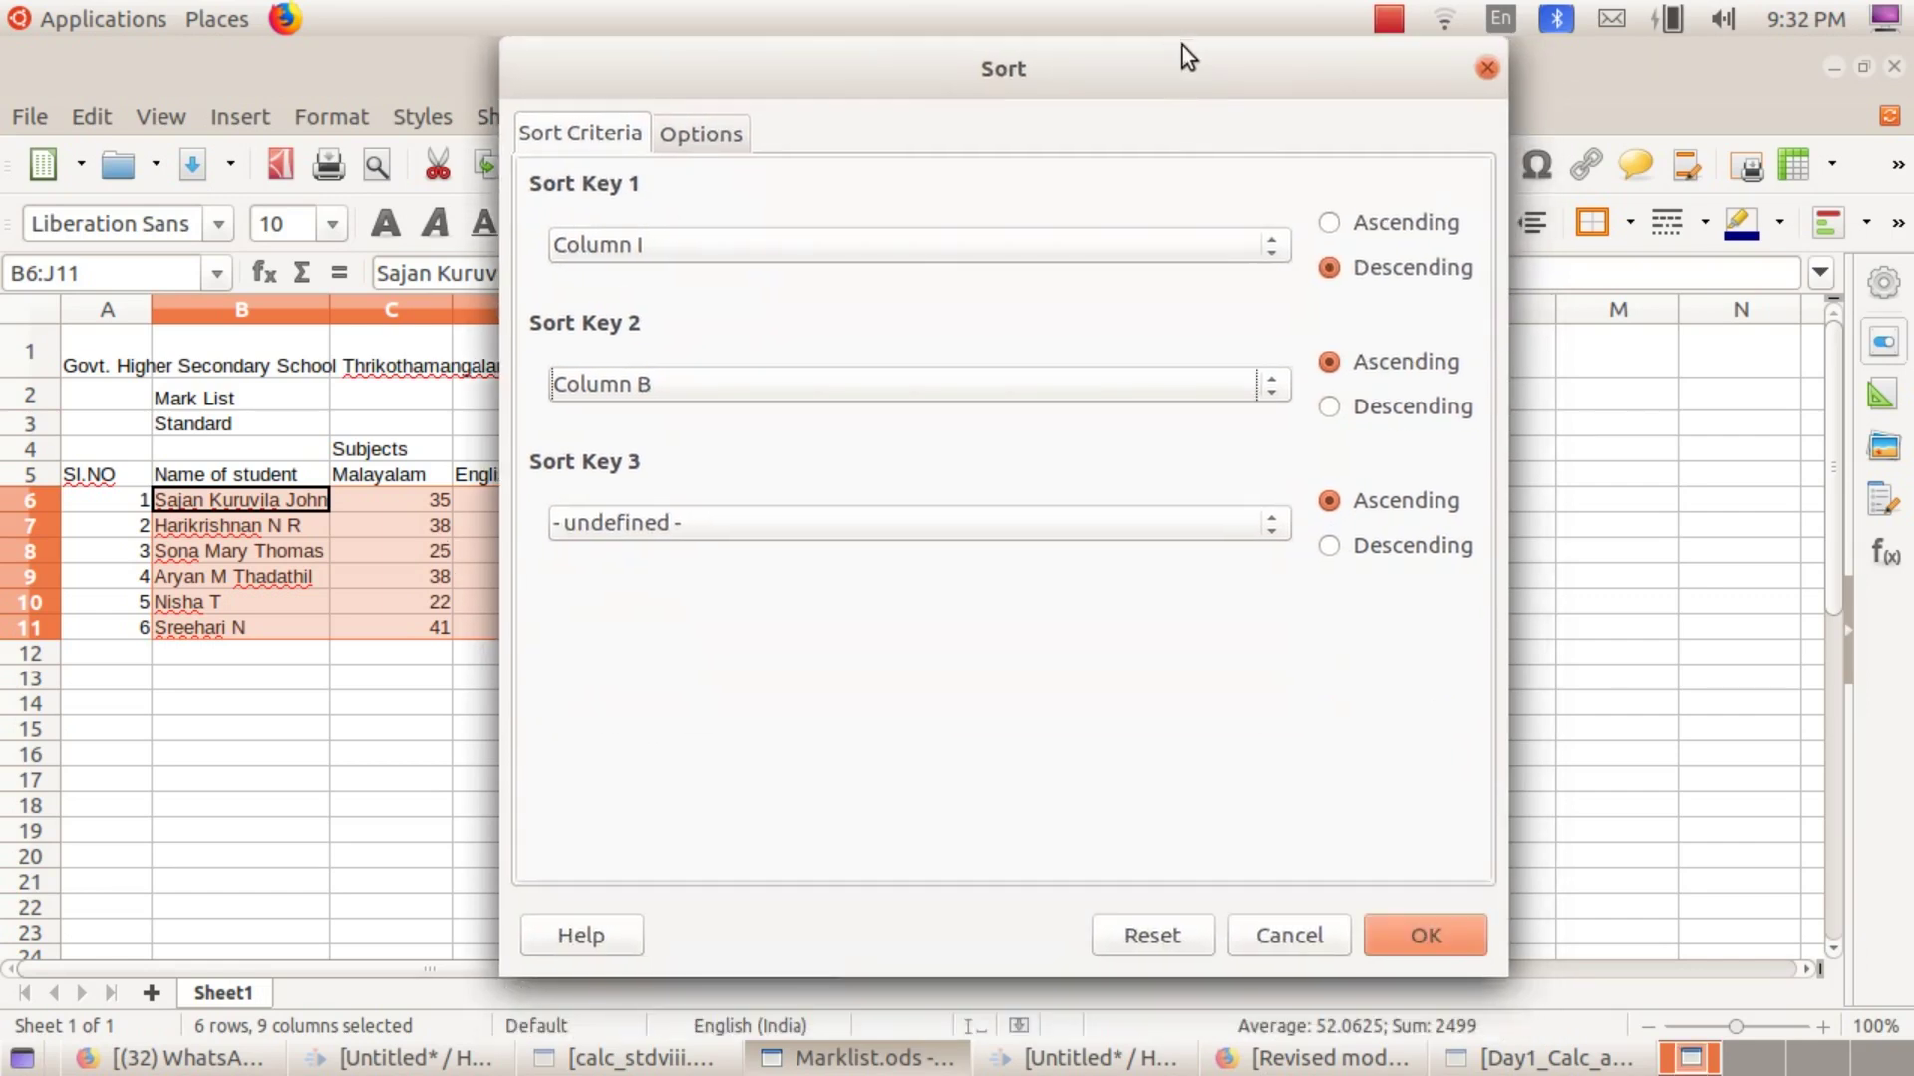
pyautogui.click(1425, 936)
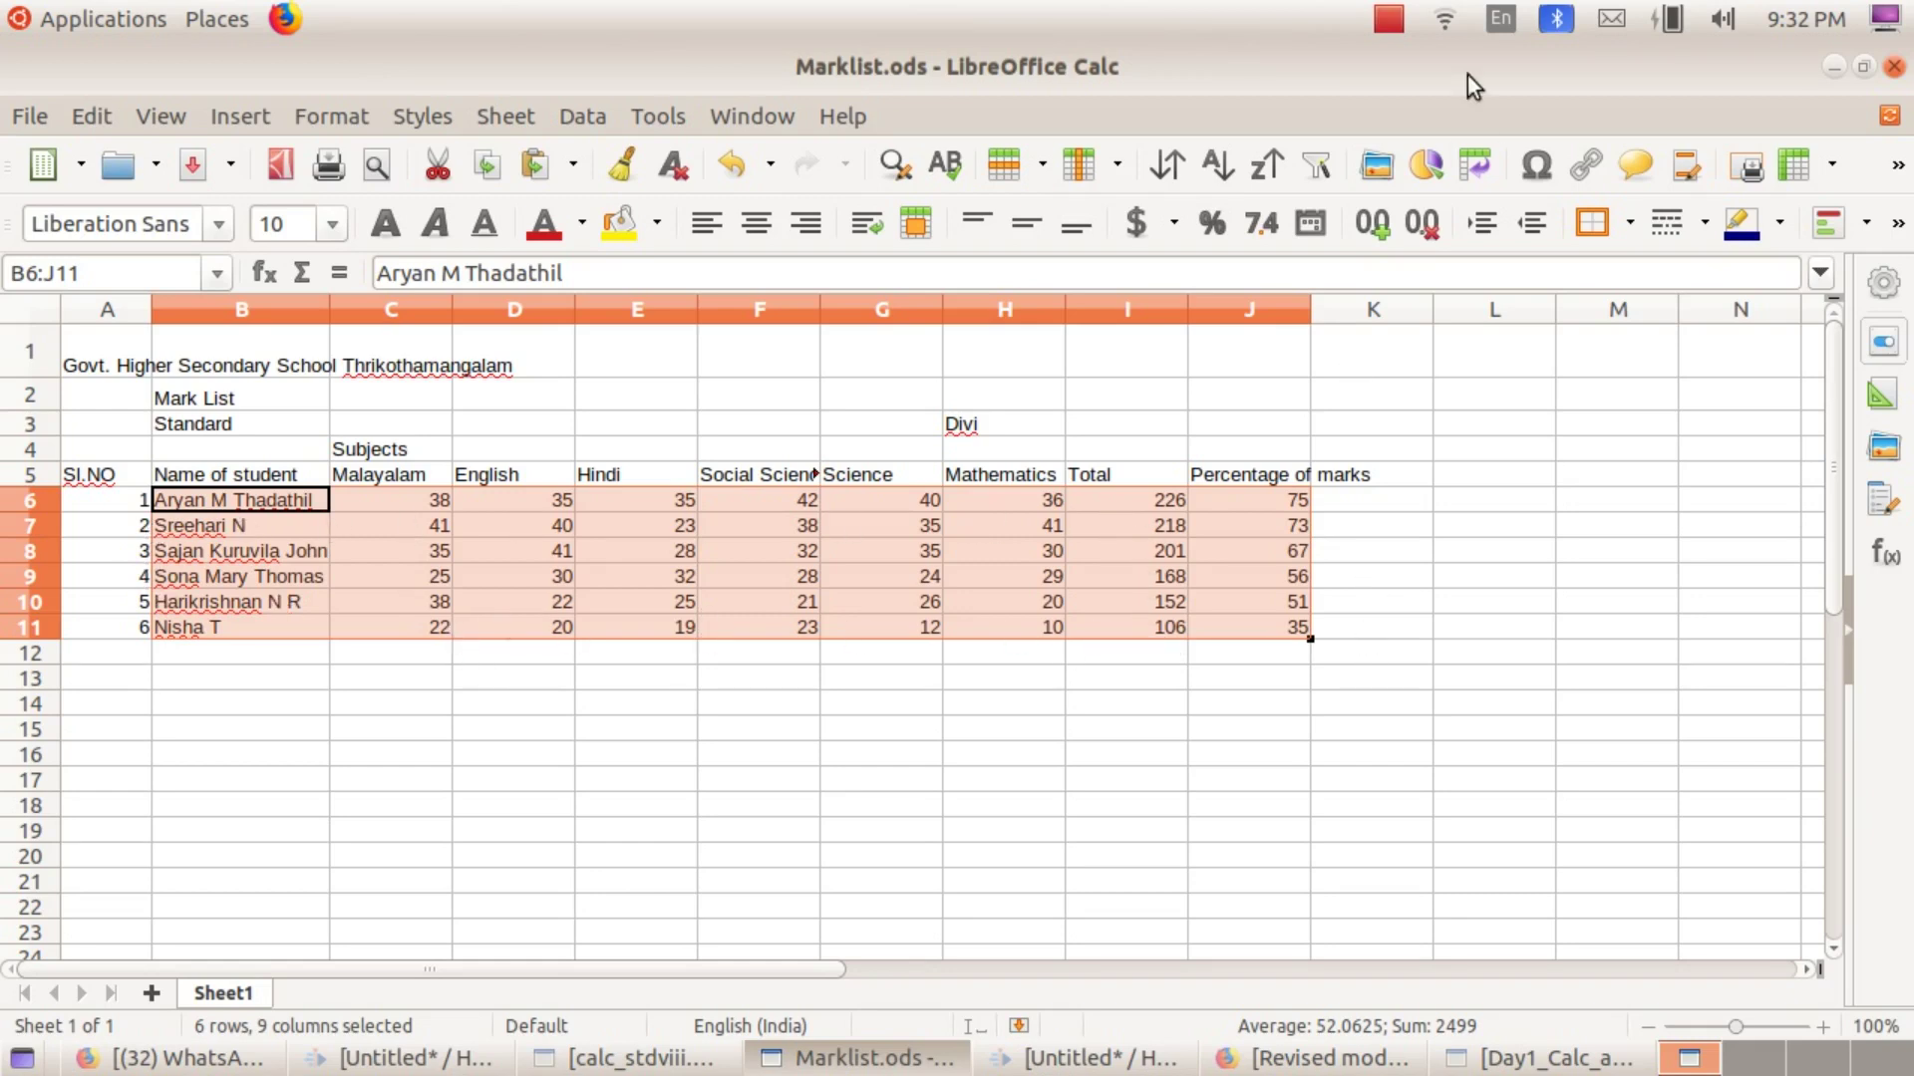
pyautogui.click(1388, 20)
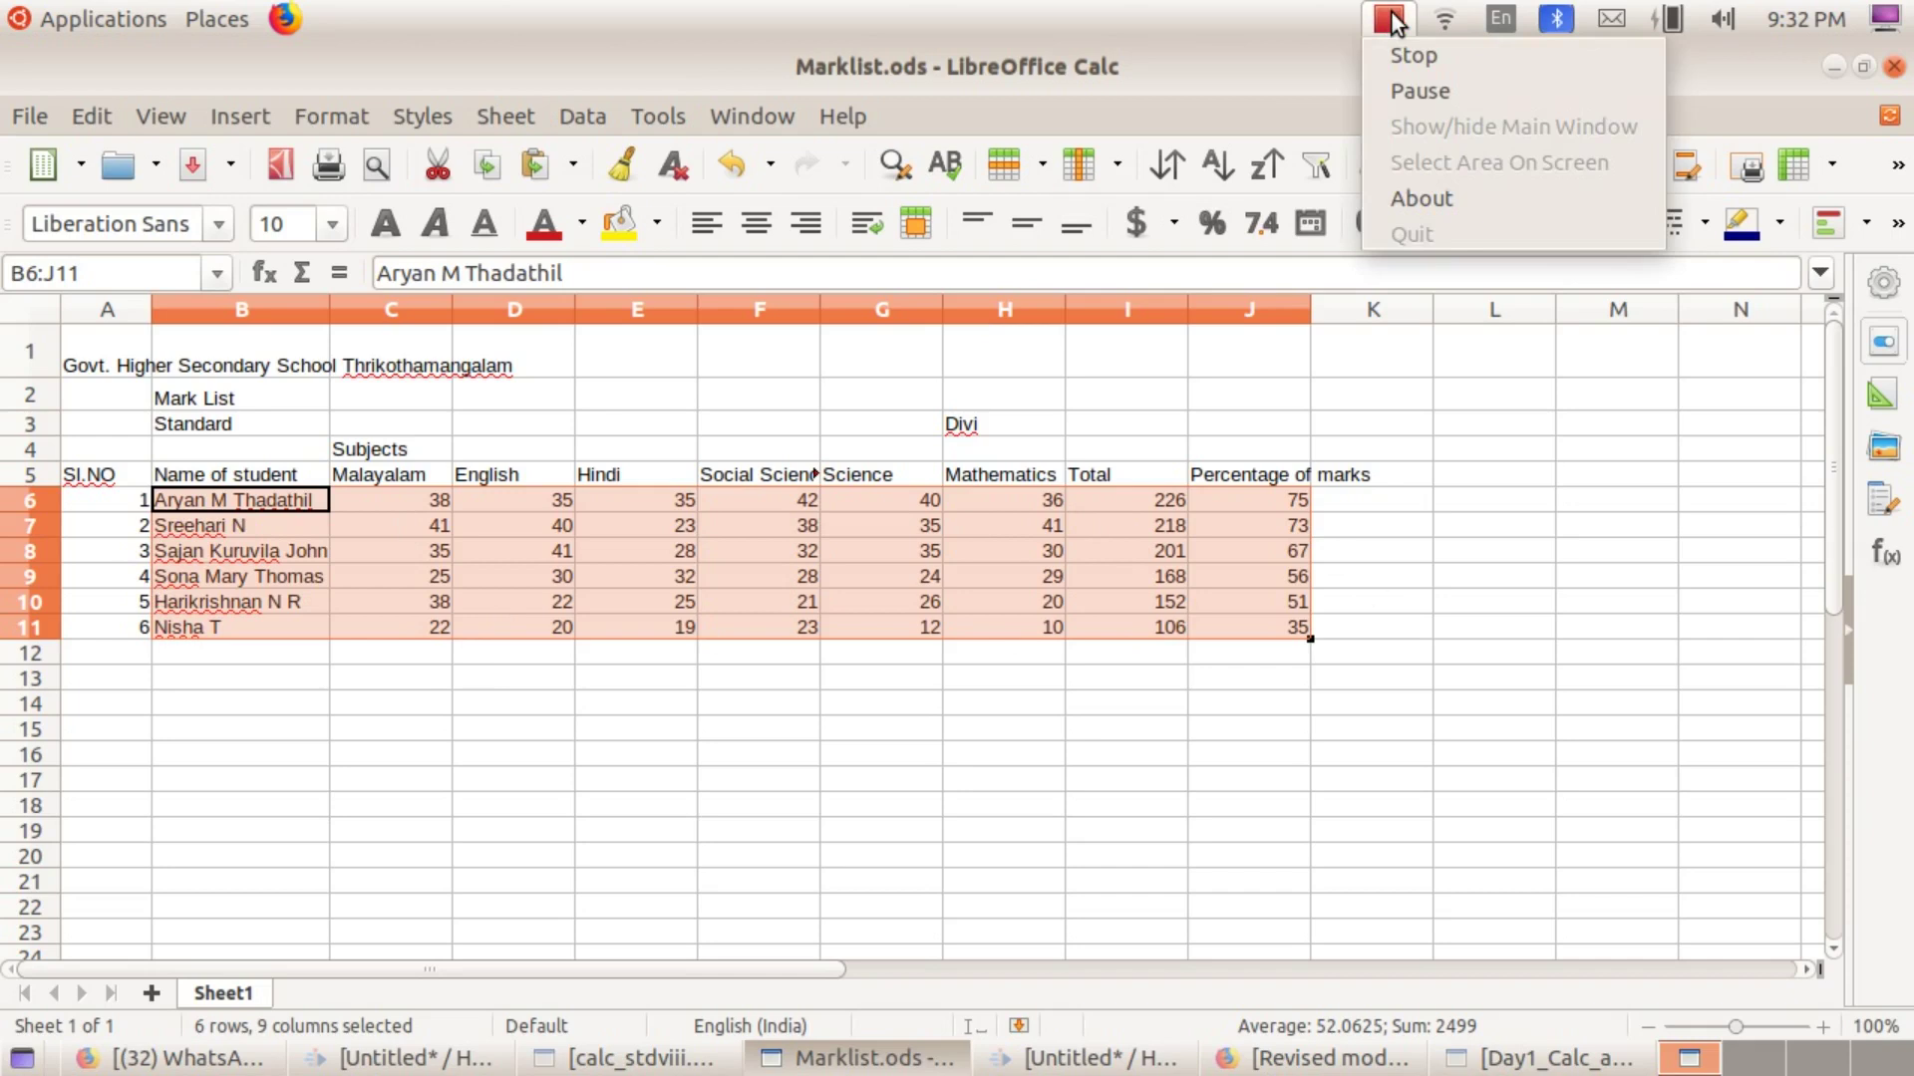
pyautogui.click(1405, 93)
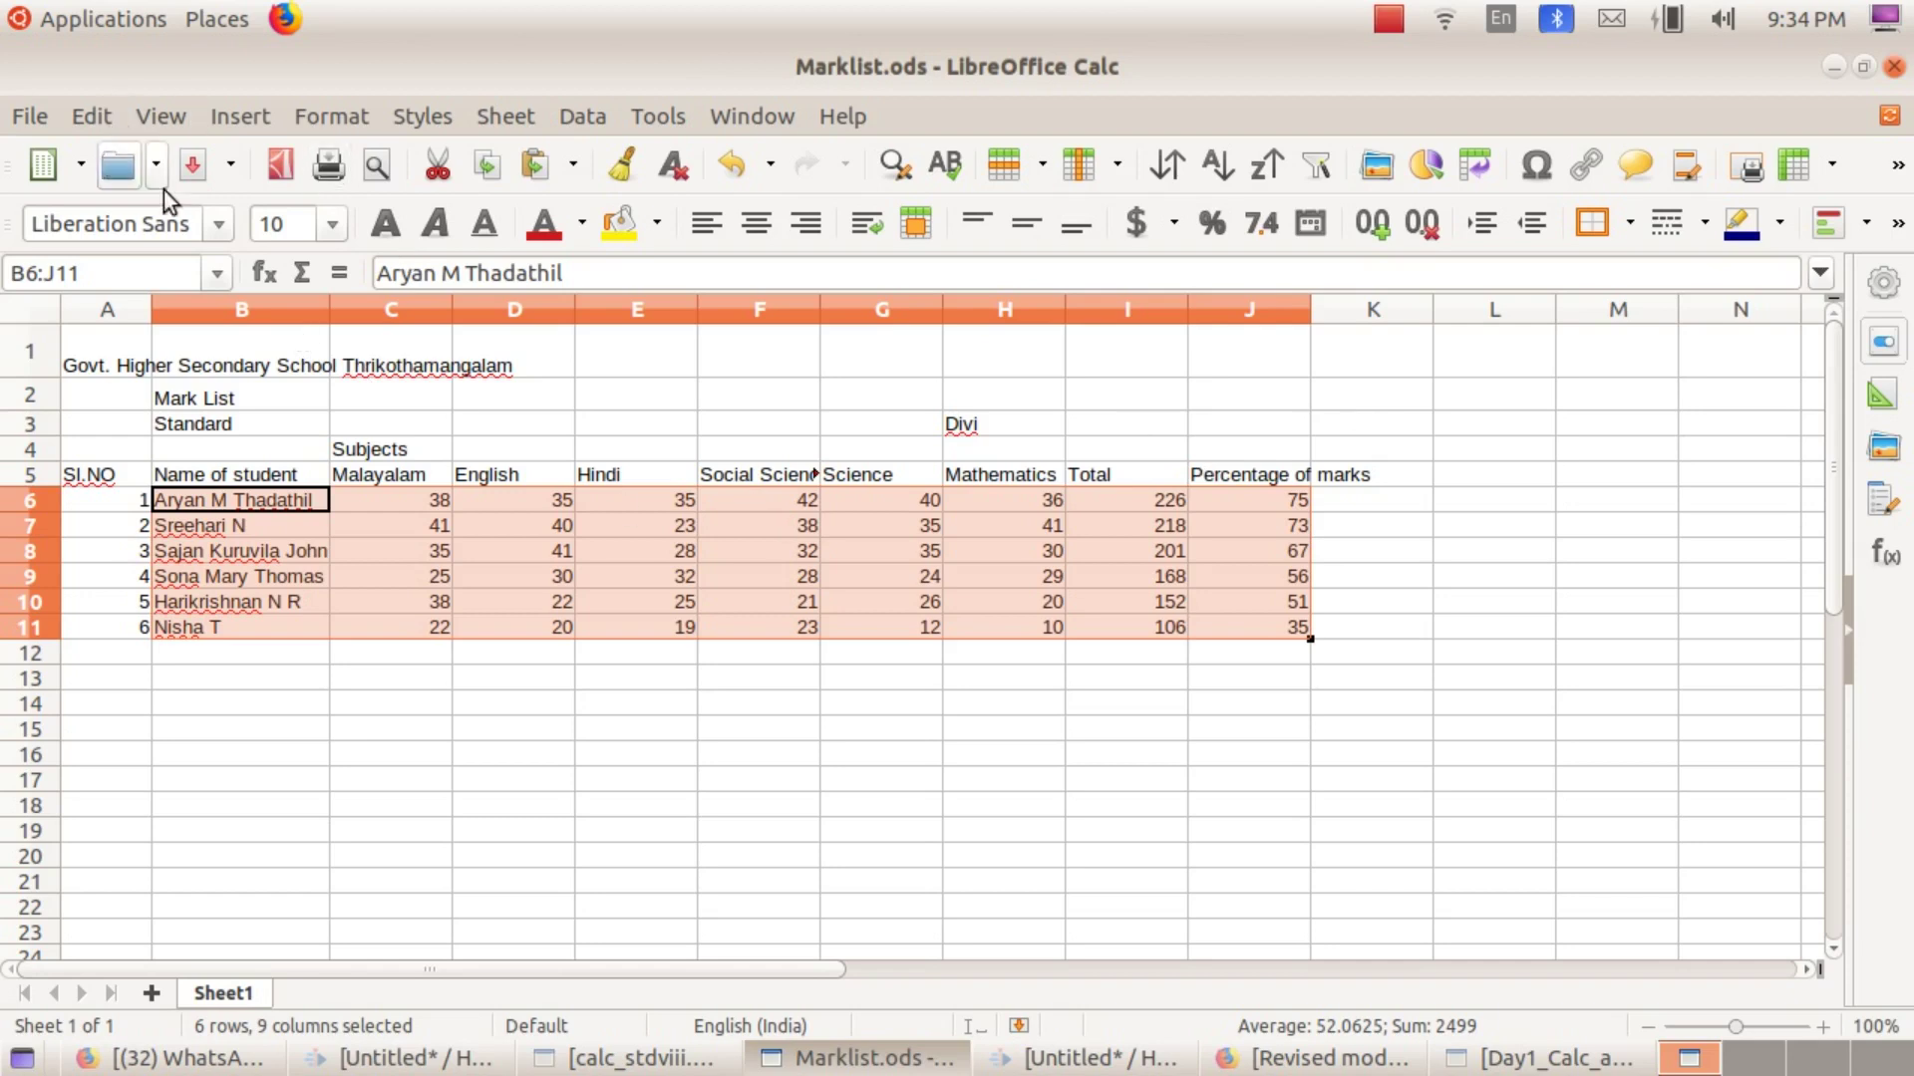
# Step: Save the sorted spreadsheet in its existing file and deselect the student rows by selecting cell D16
pyautogui.click(194, 169)
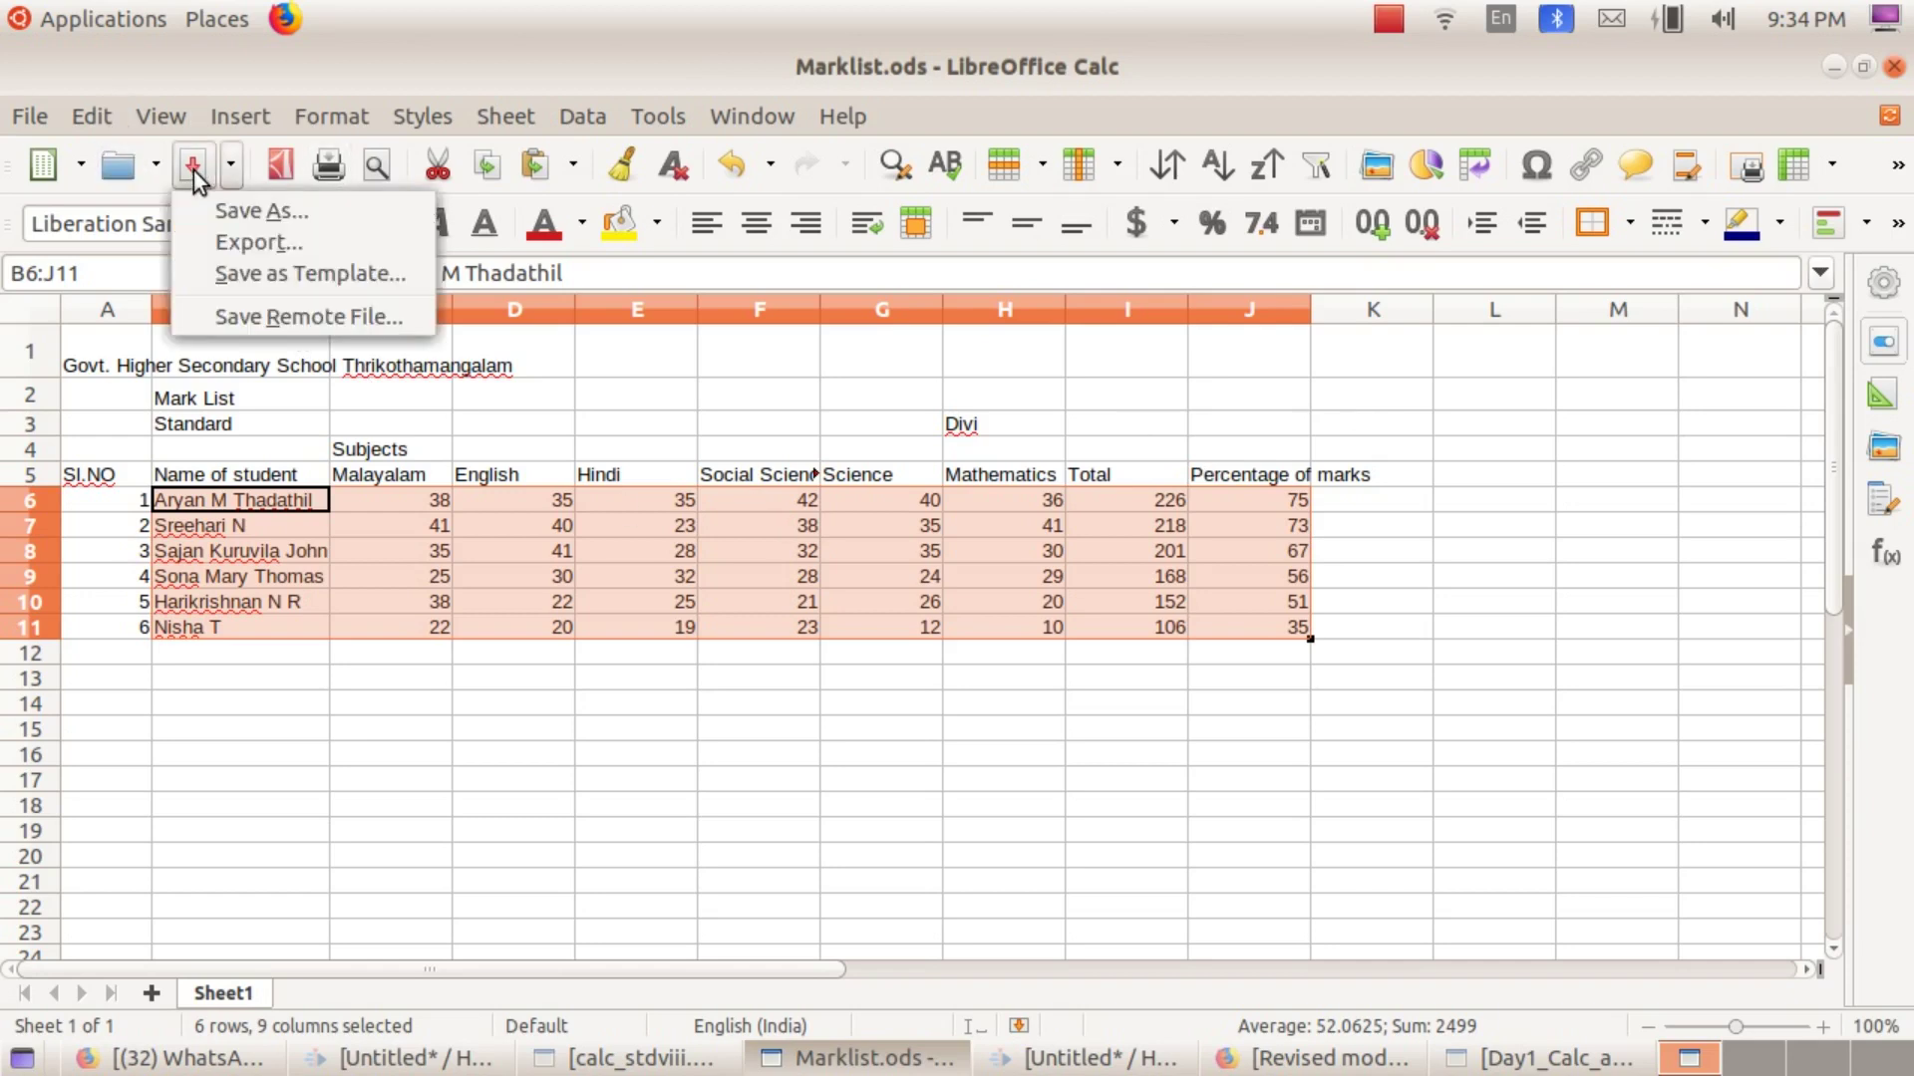
pyautogui.click(193, 170)
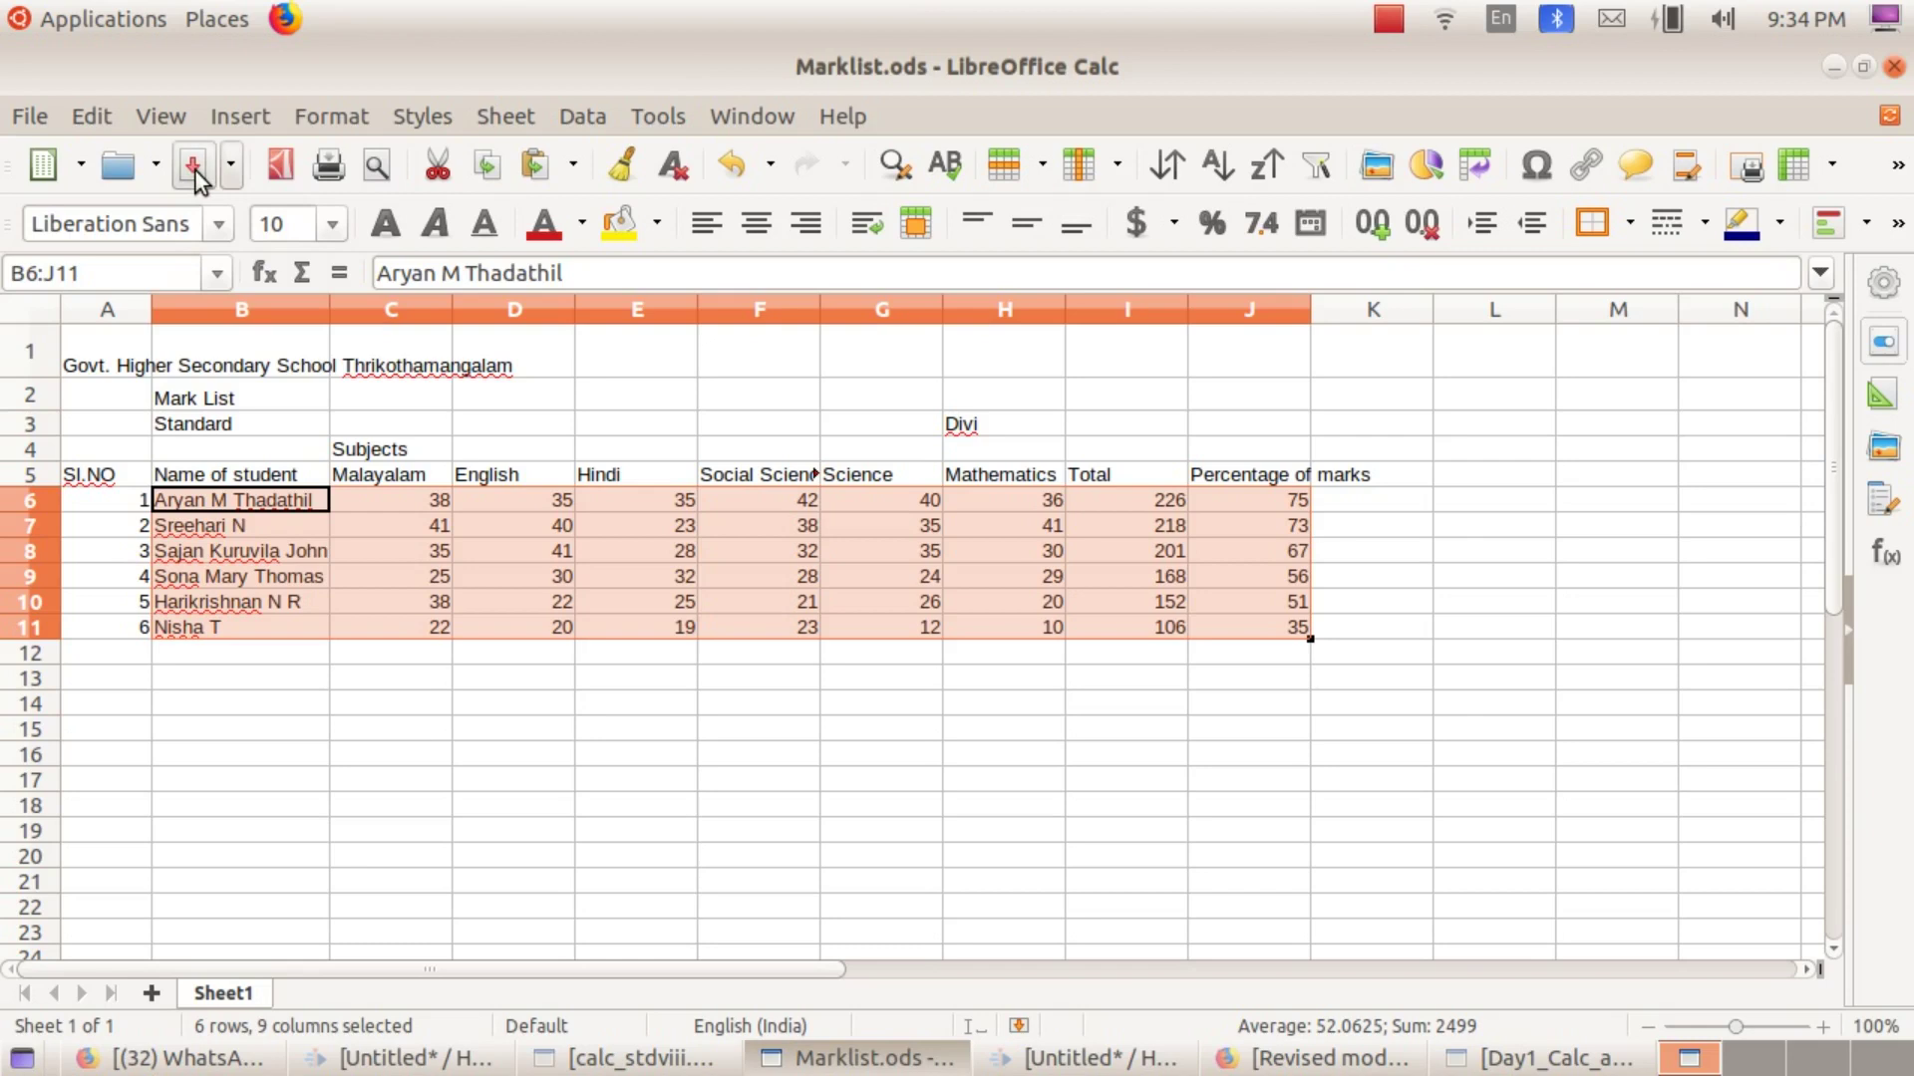
pyautogui.click(196, 172)
pyautogui.click(573, 756)
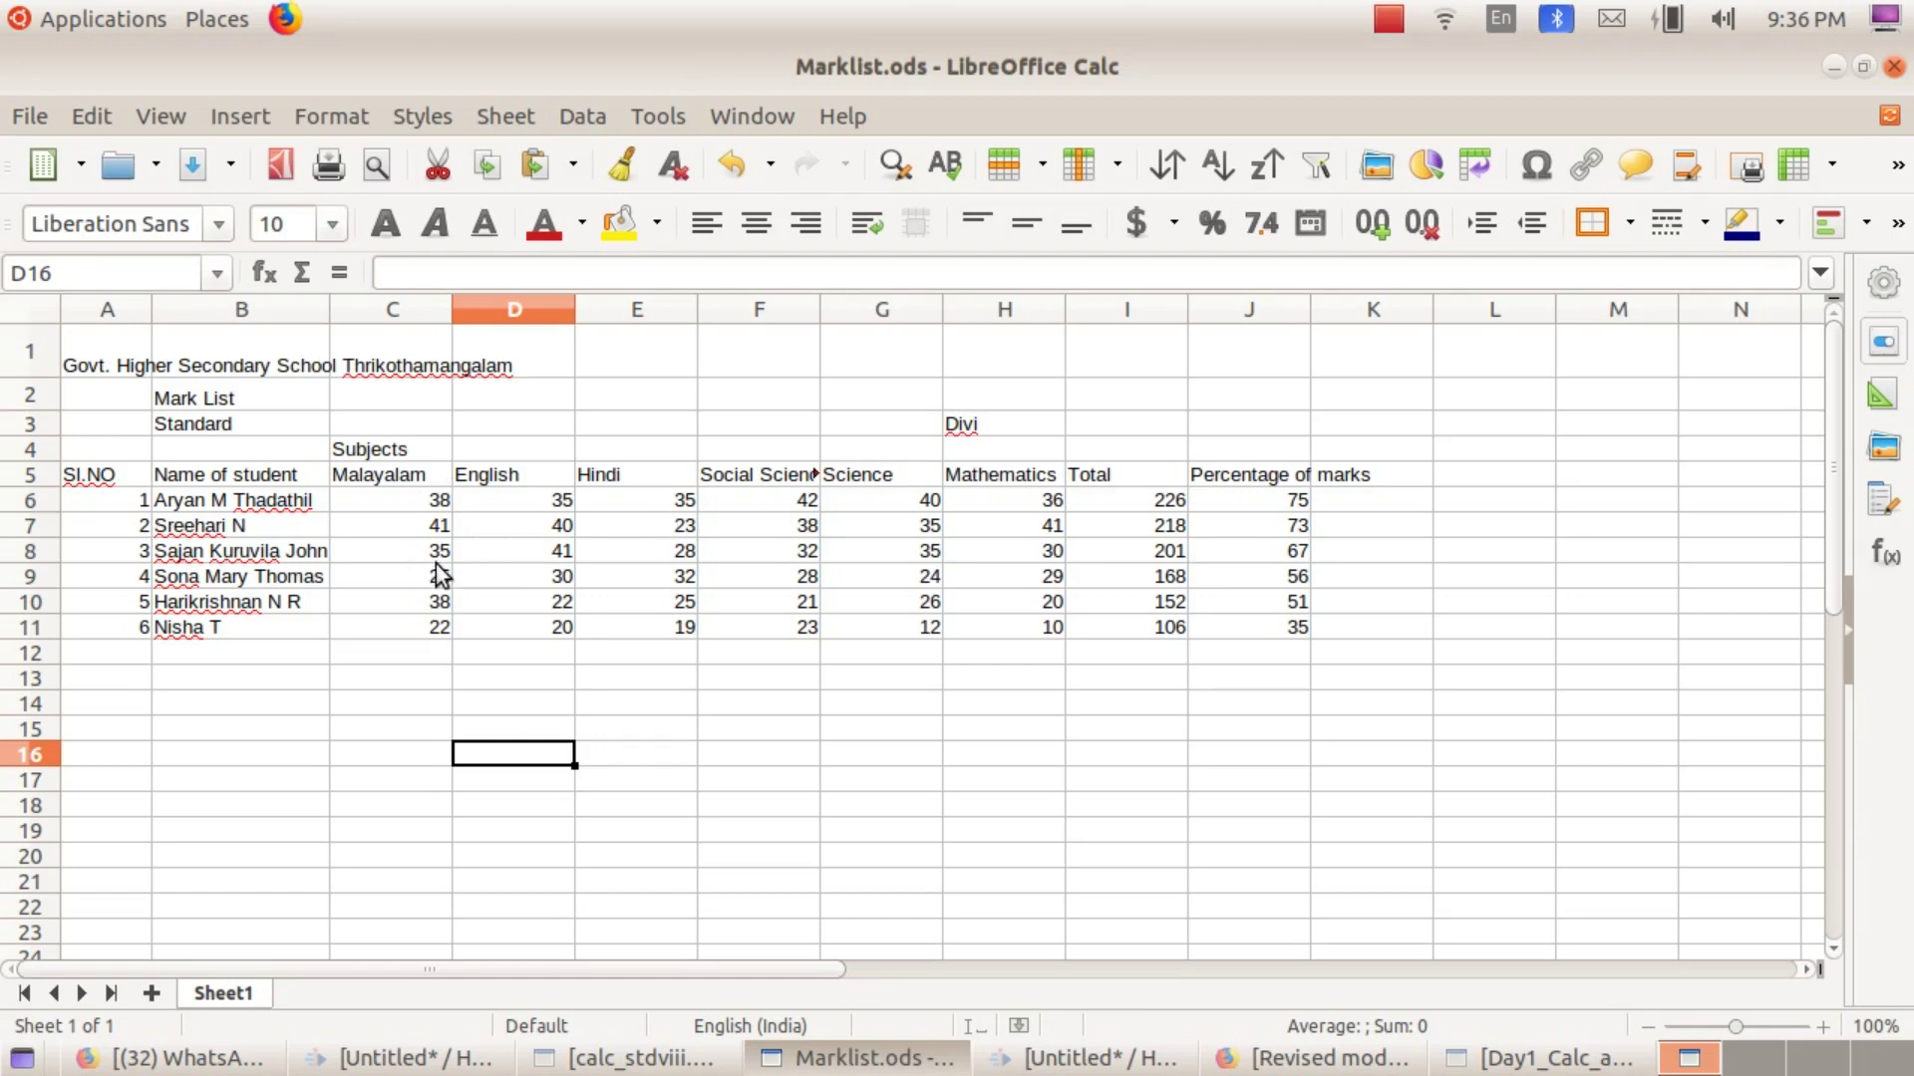
# Step: Export the mark list as a PDF named Marklist in the Training folder, keeping the existing PDF options
pyautogui.click(40, 122)
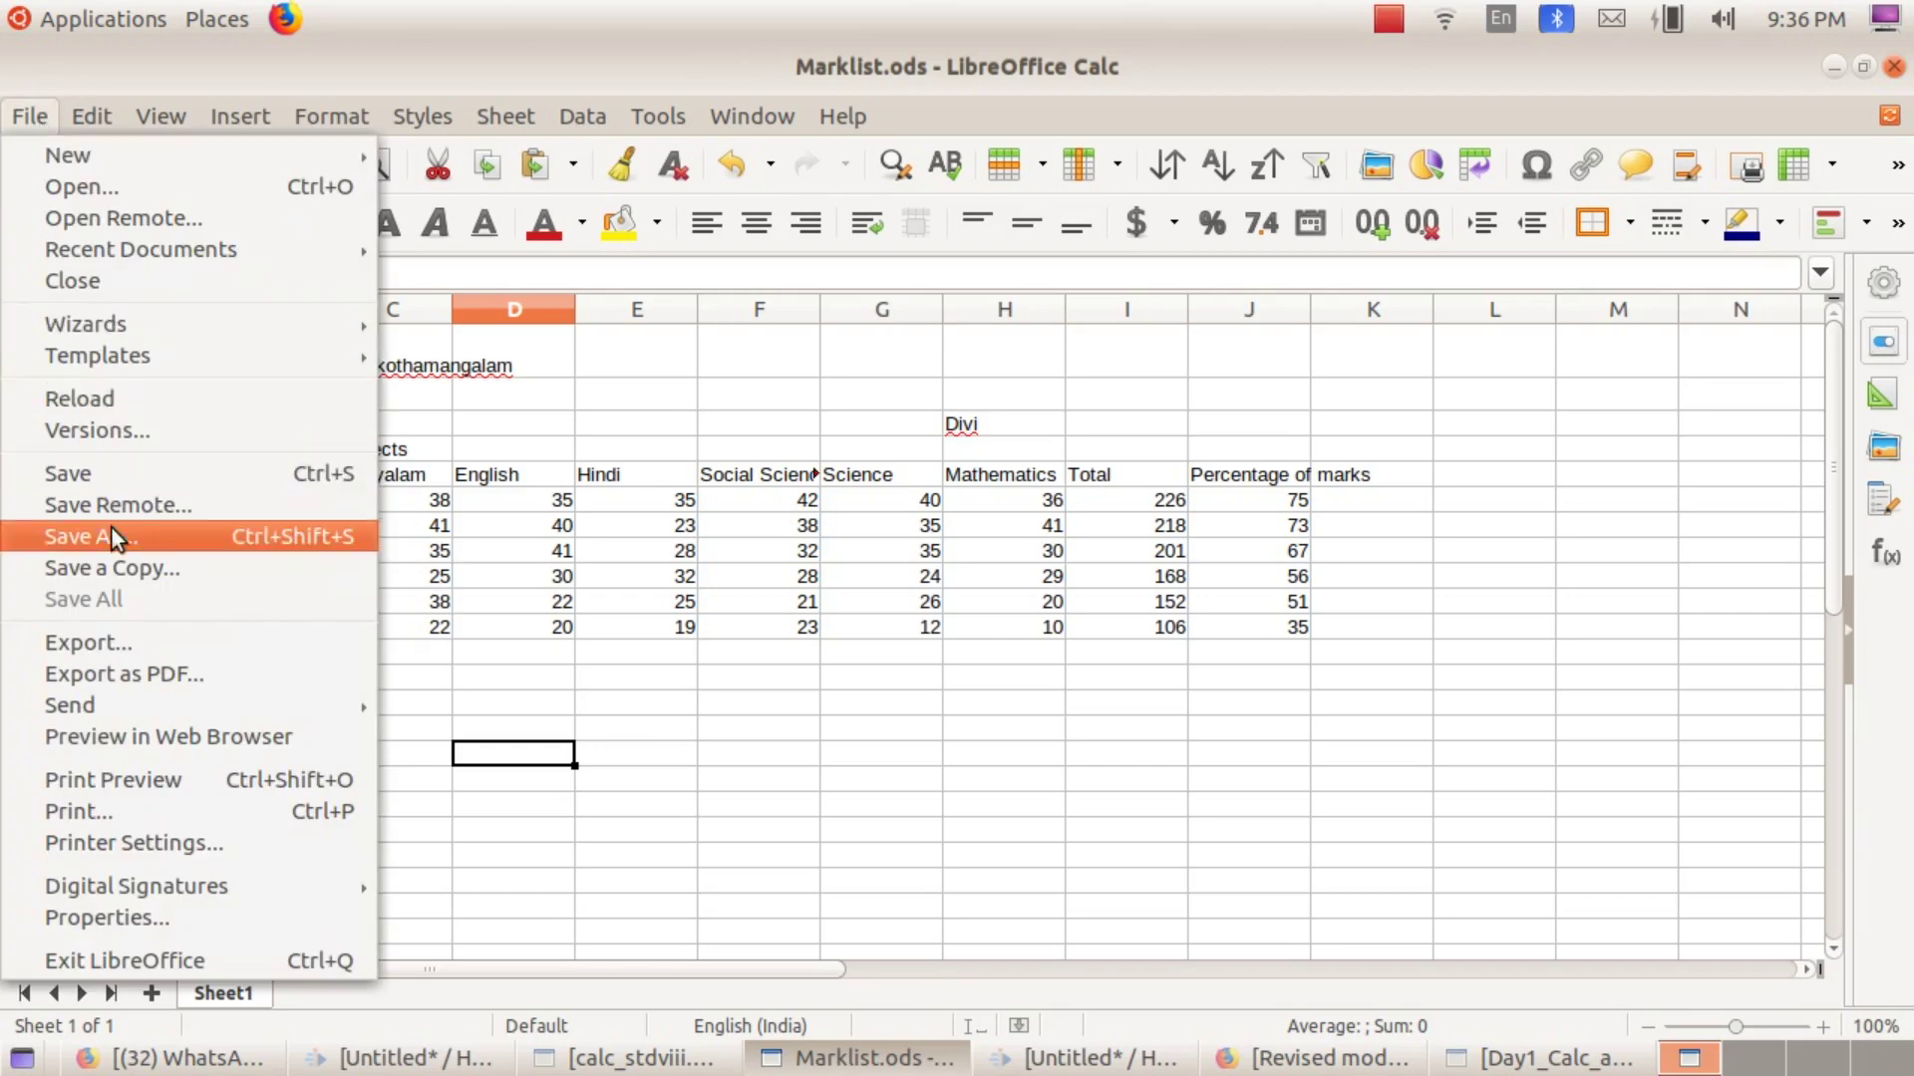
pyautogui.click(182, 674)
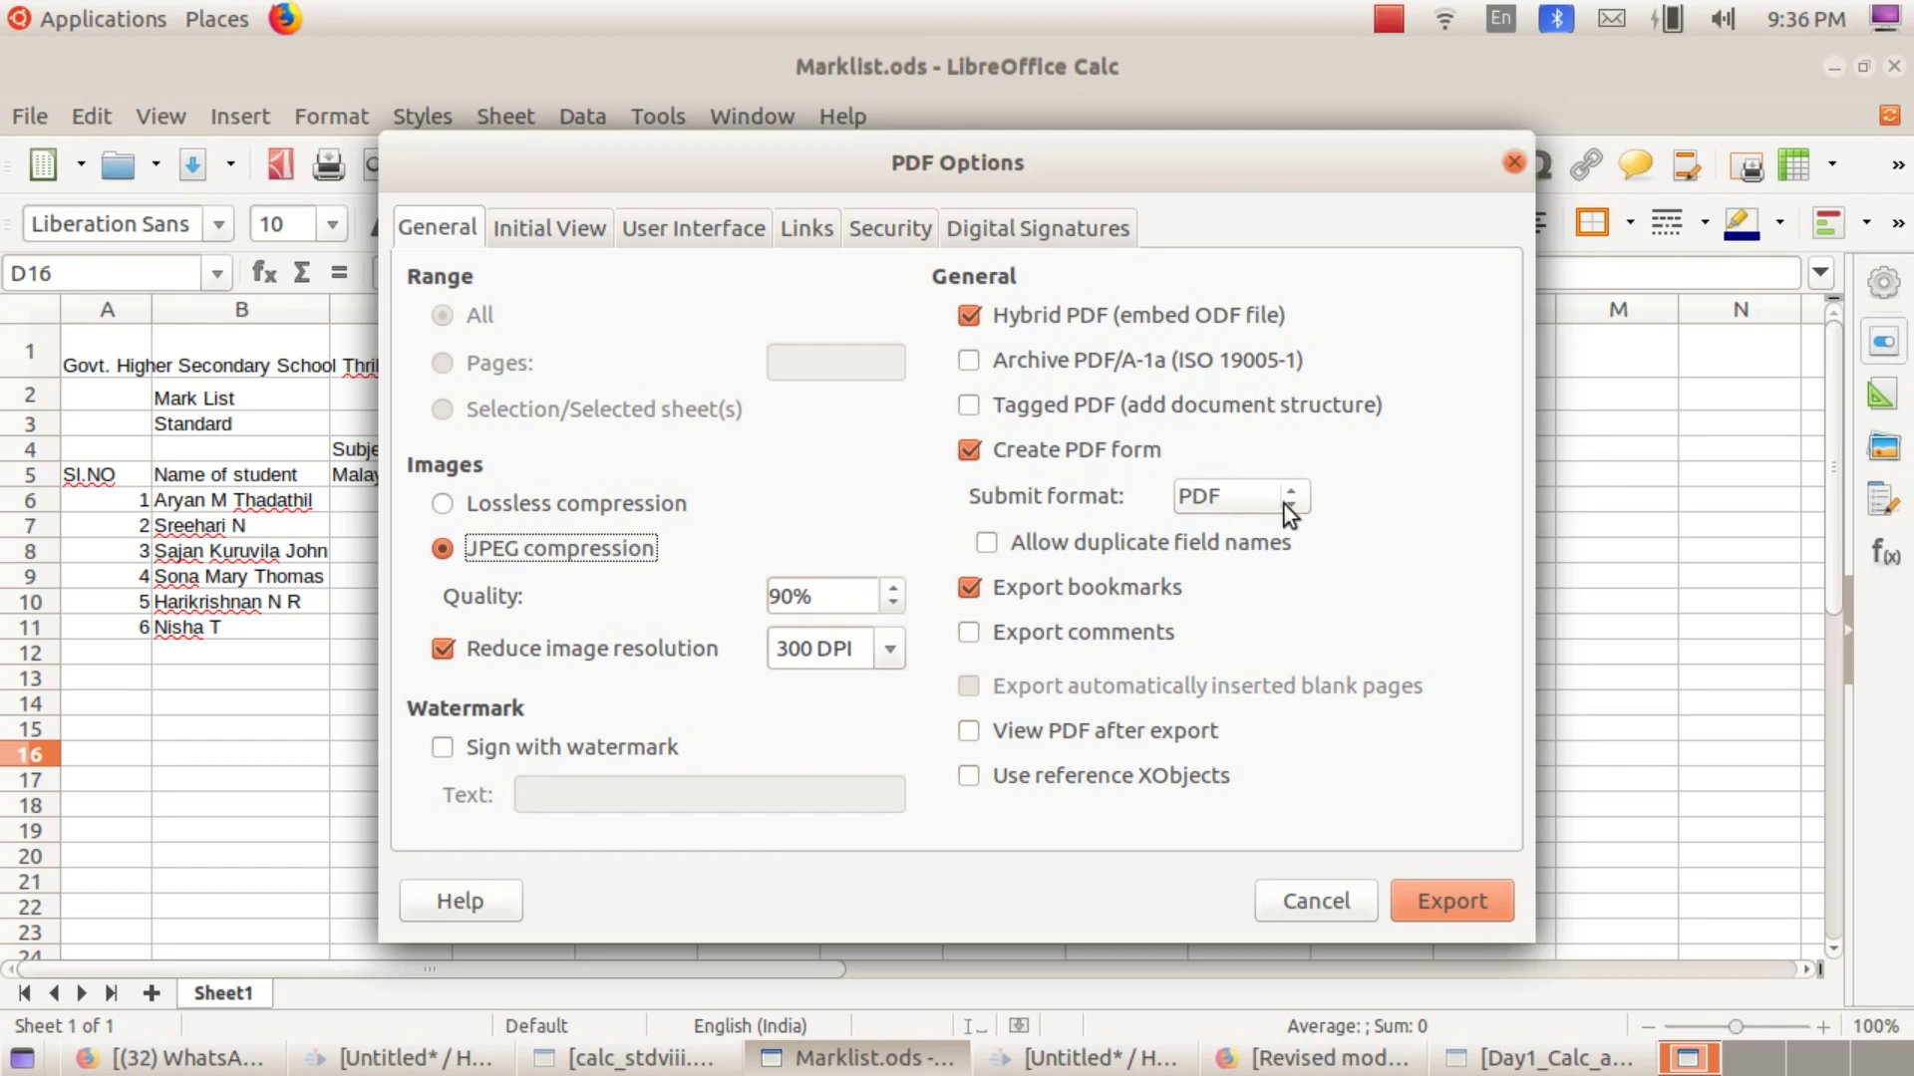
pyautogui.click(1455, 901)
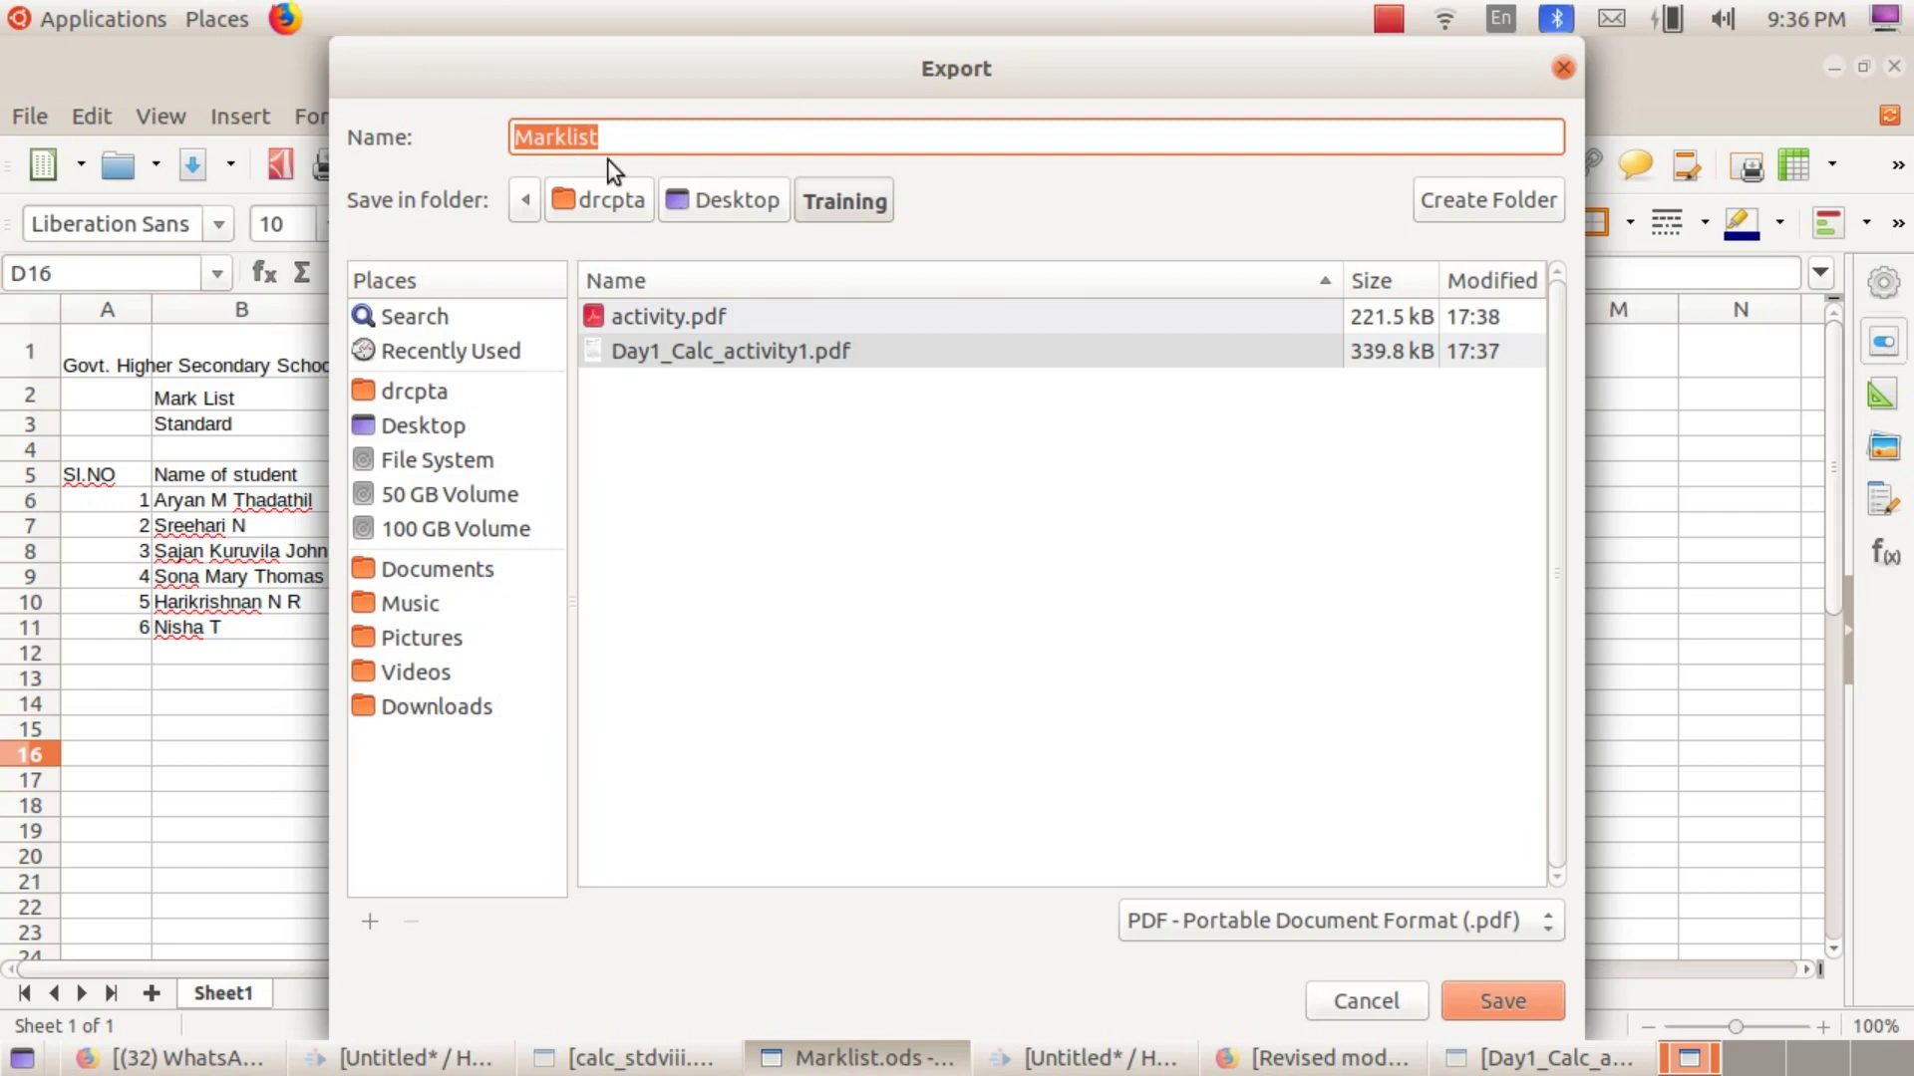
pyautogui.moveTo(747, 63); pyautogui.dragTo(775, 215)
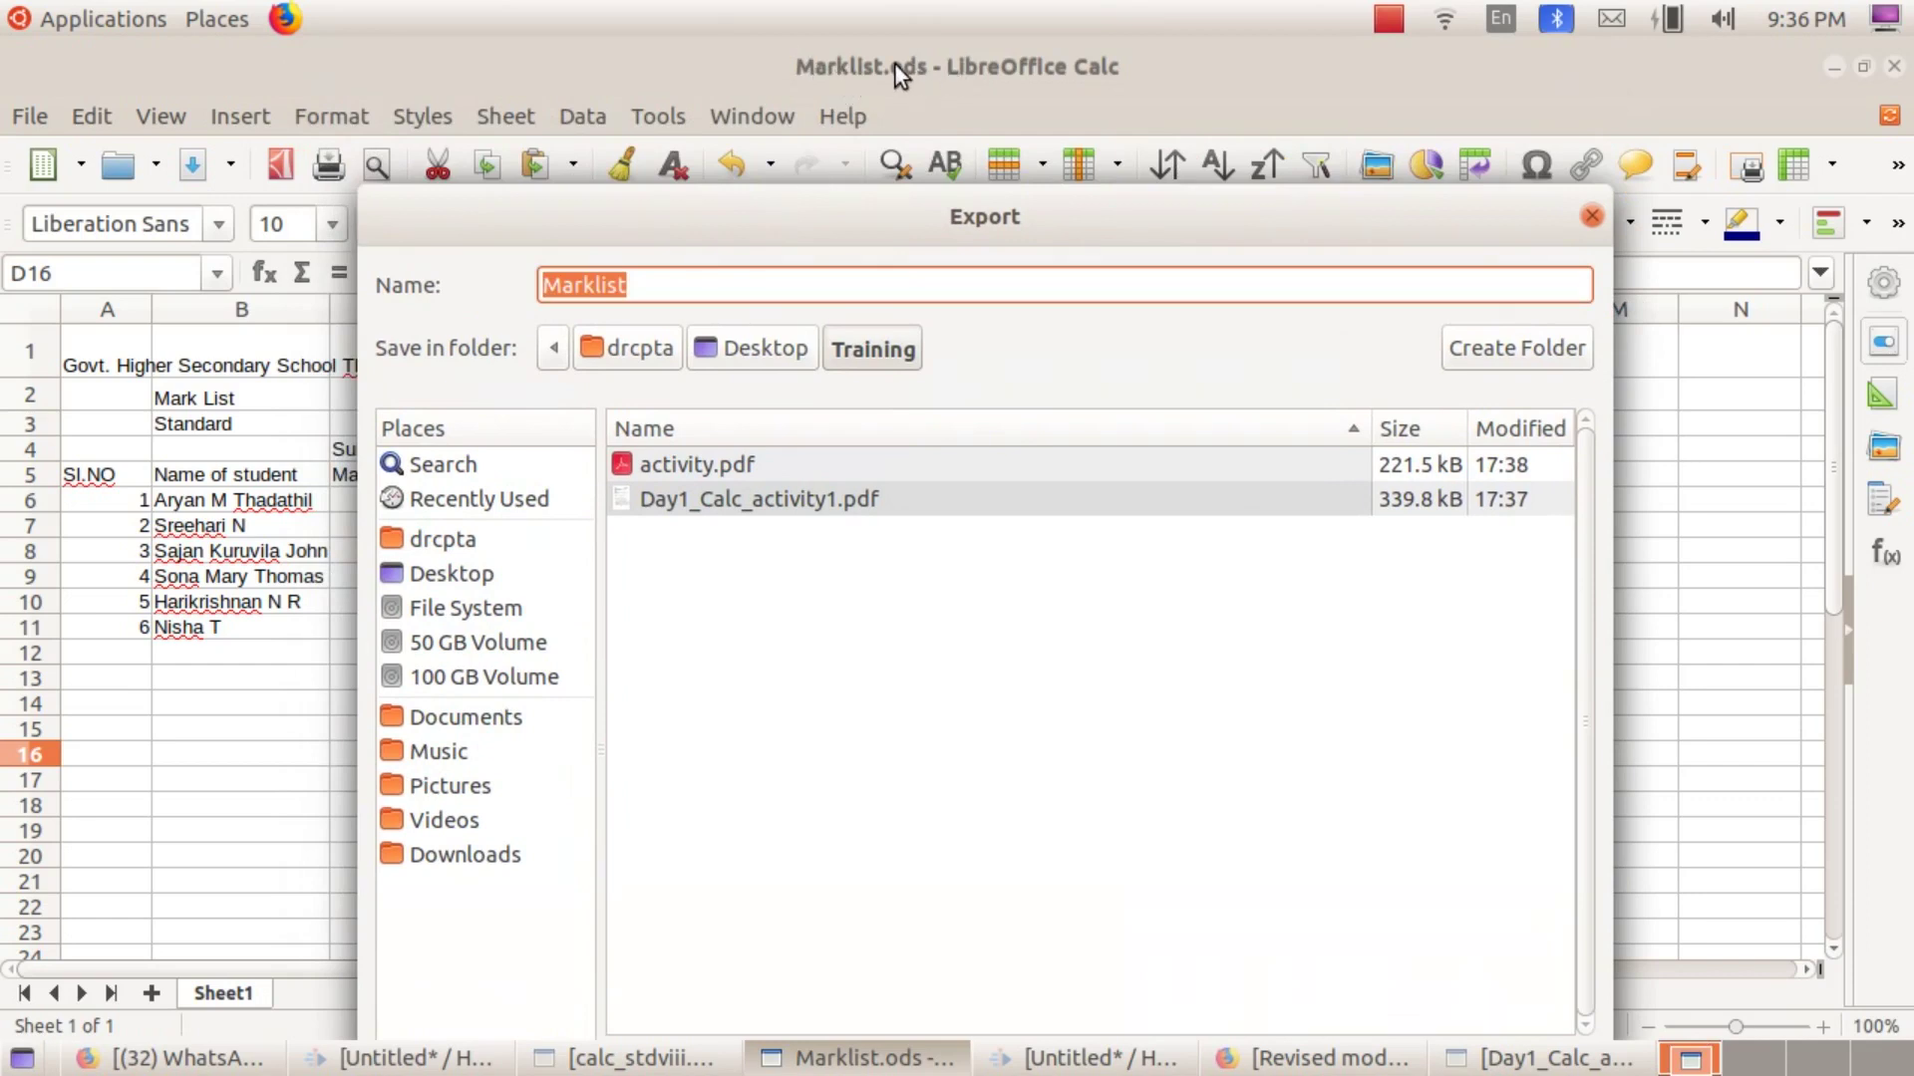
pyautogui.moveTo(869, 221); pyautogui.dragTo(844, 121)
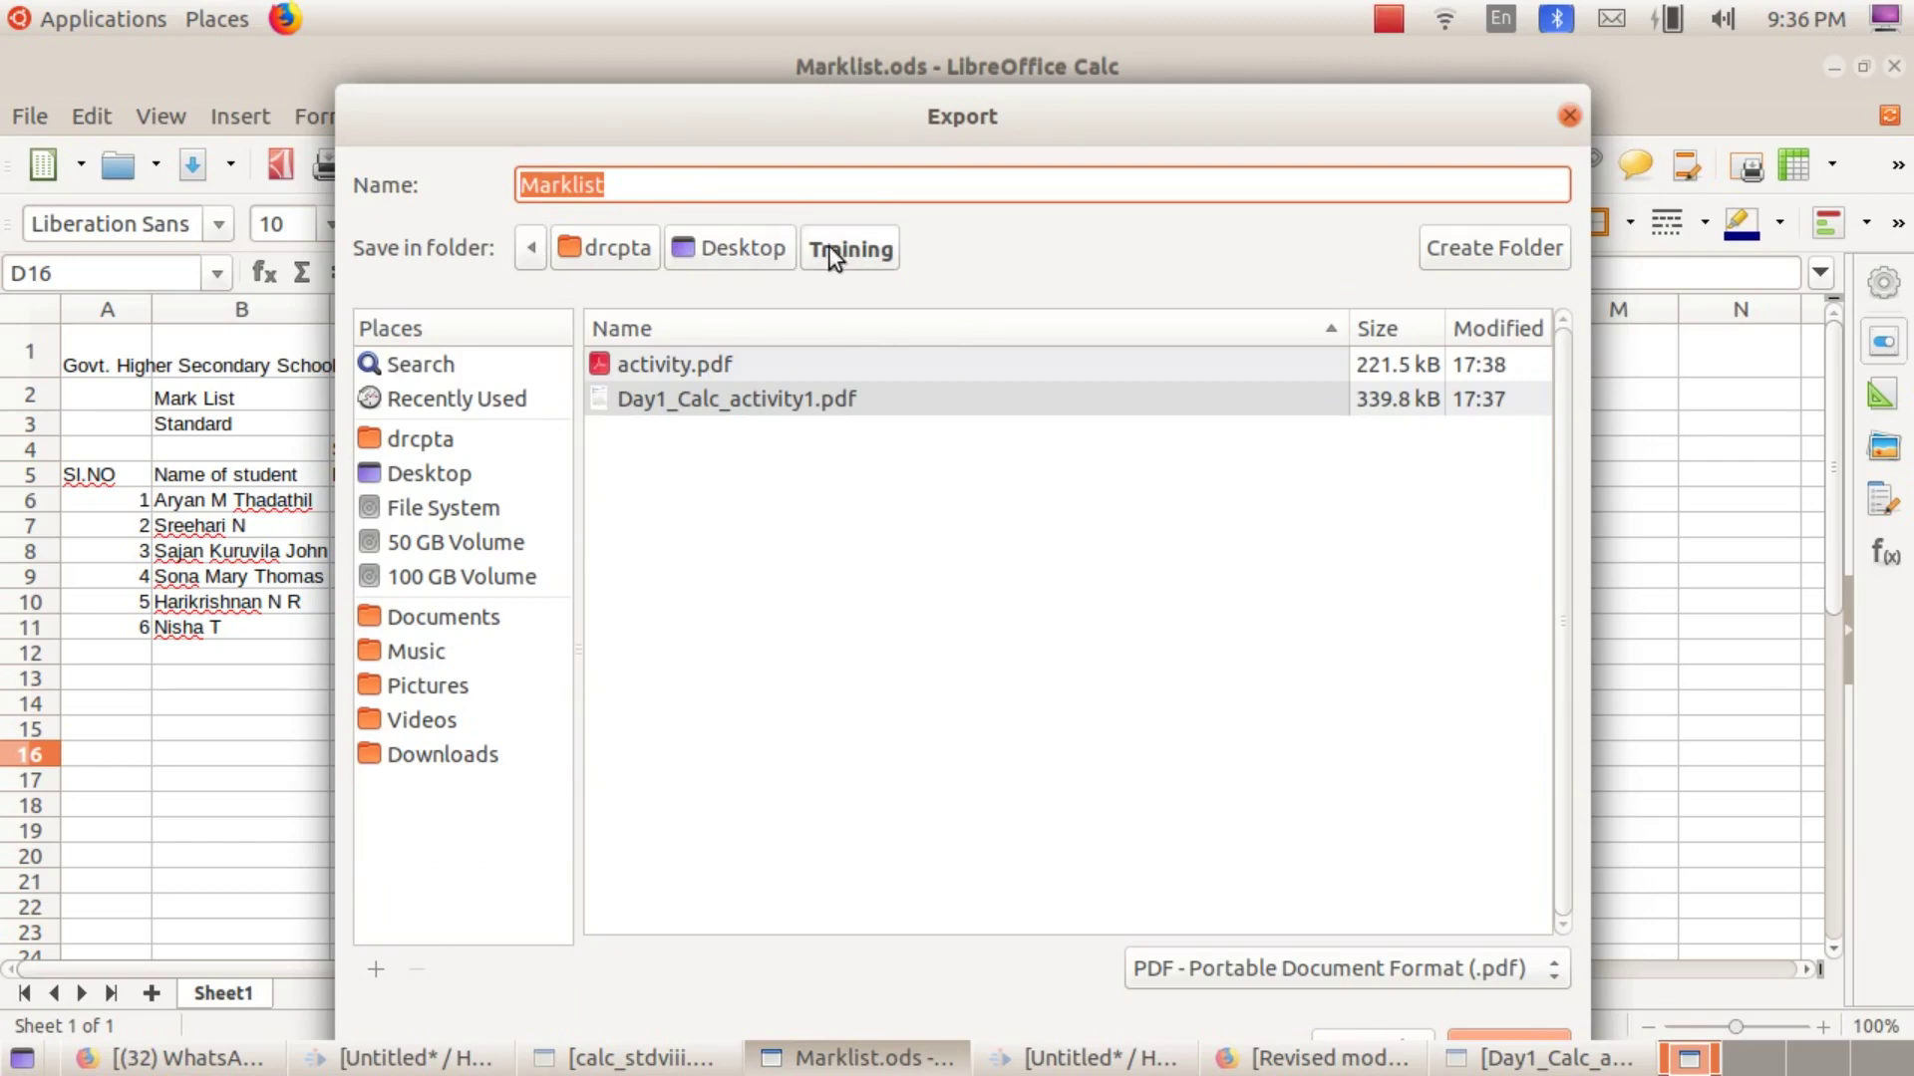
pyautogui.moveTo(1030, 128); pyautogui.dragTo(1009, 73)
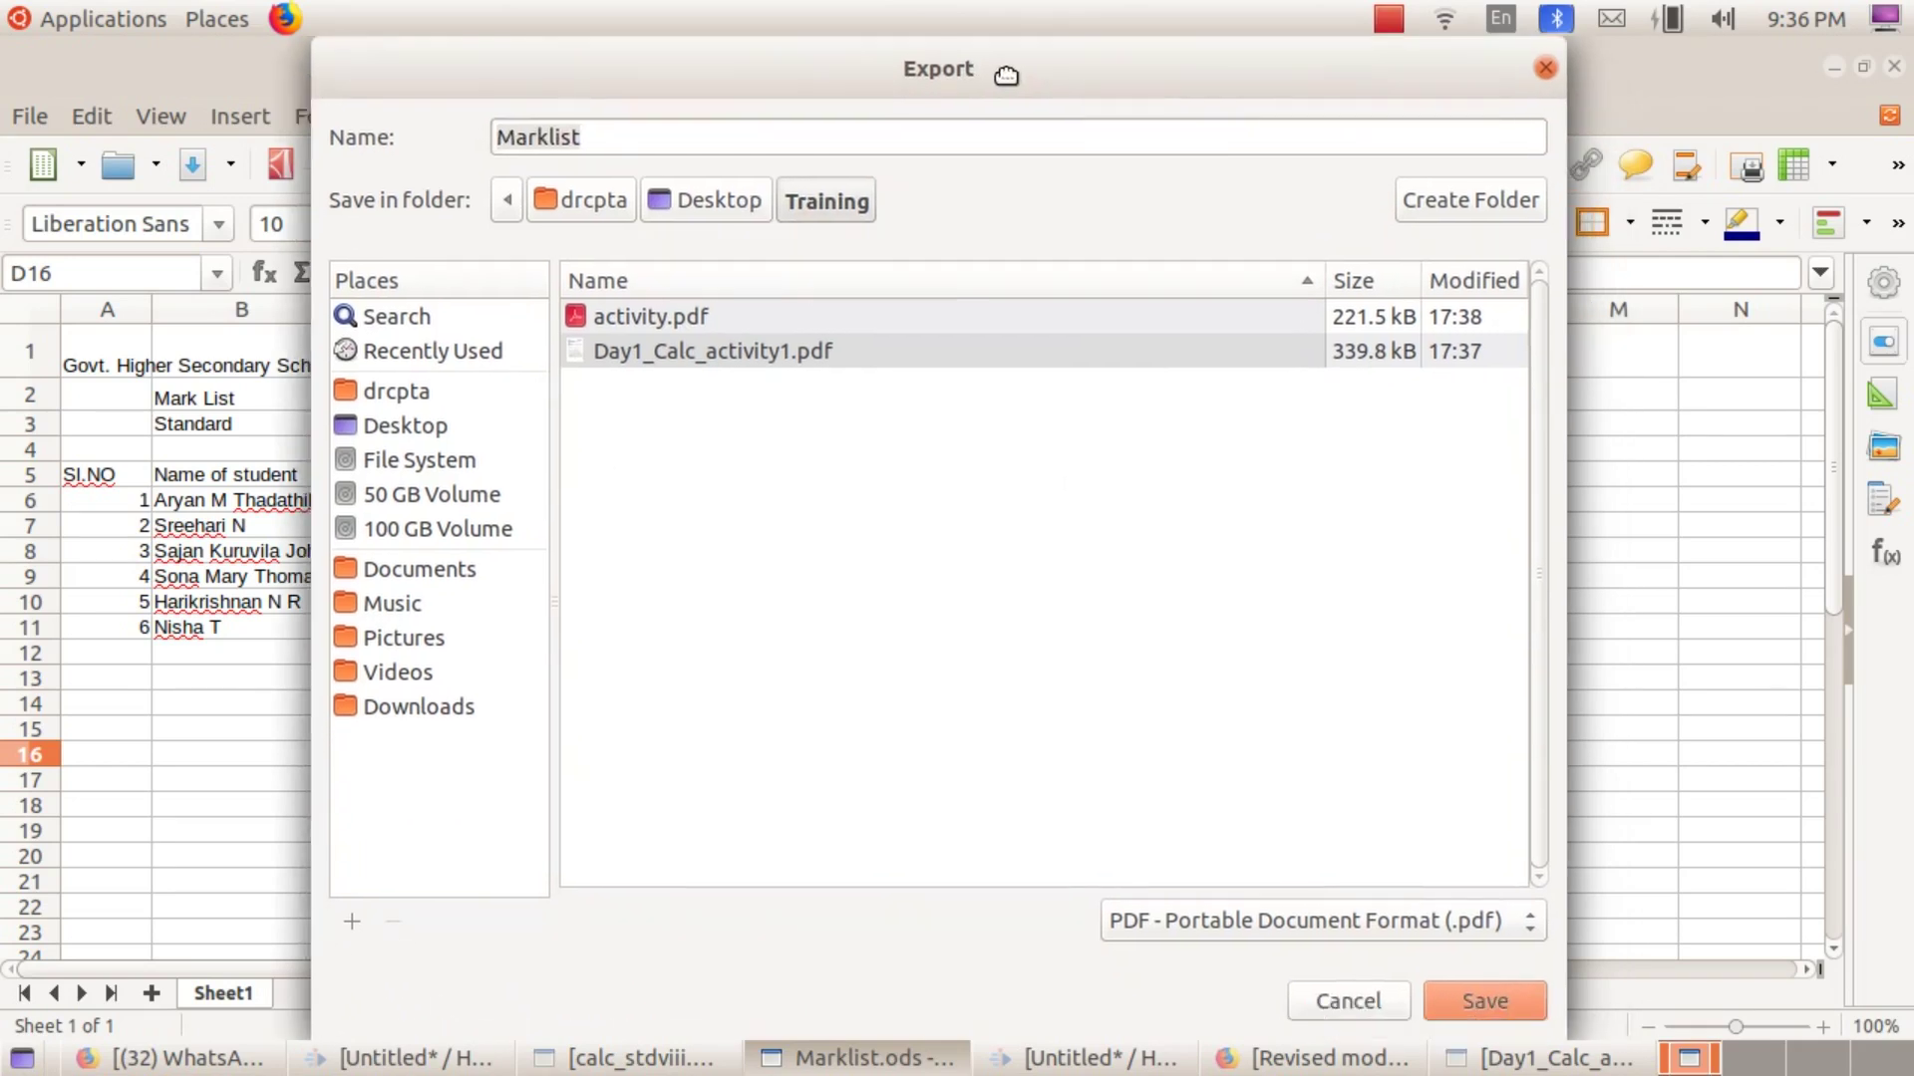
pyautogui.click(1469, 1004)
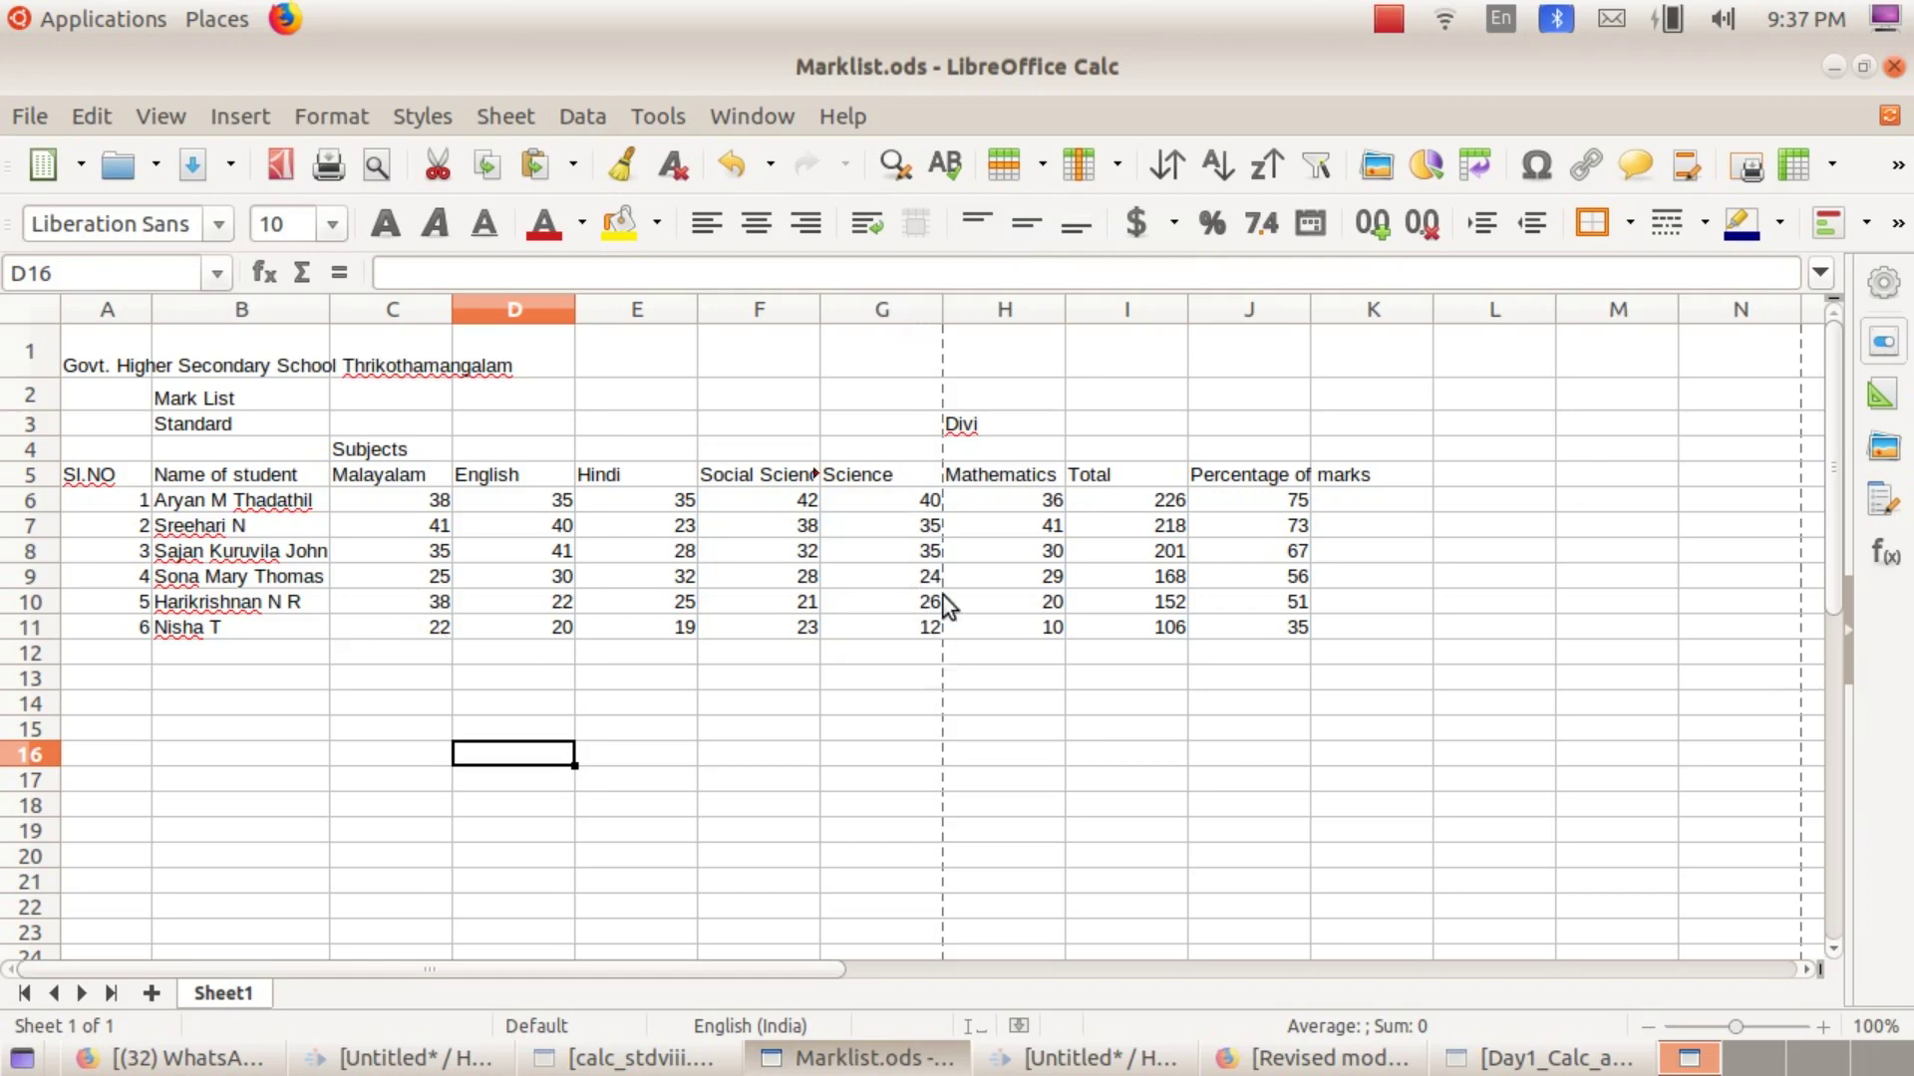
# Step: Change the sheet's page orientation to Landscape in the default page style, keeping the A4 format
pyautogui.scroll(-5, 833, 709)
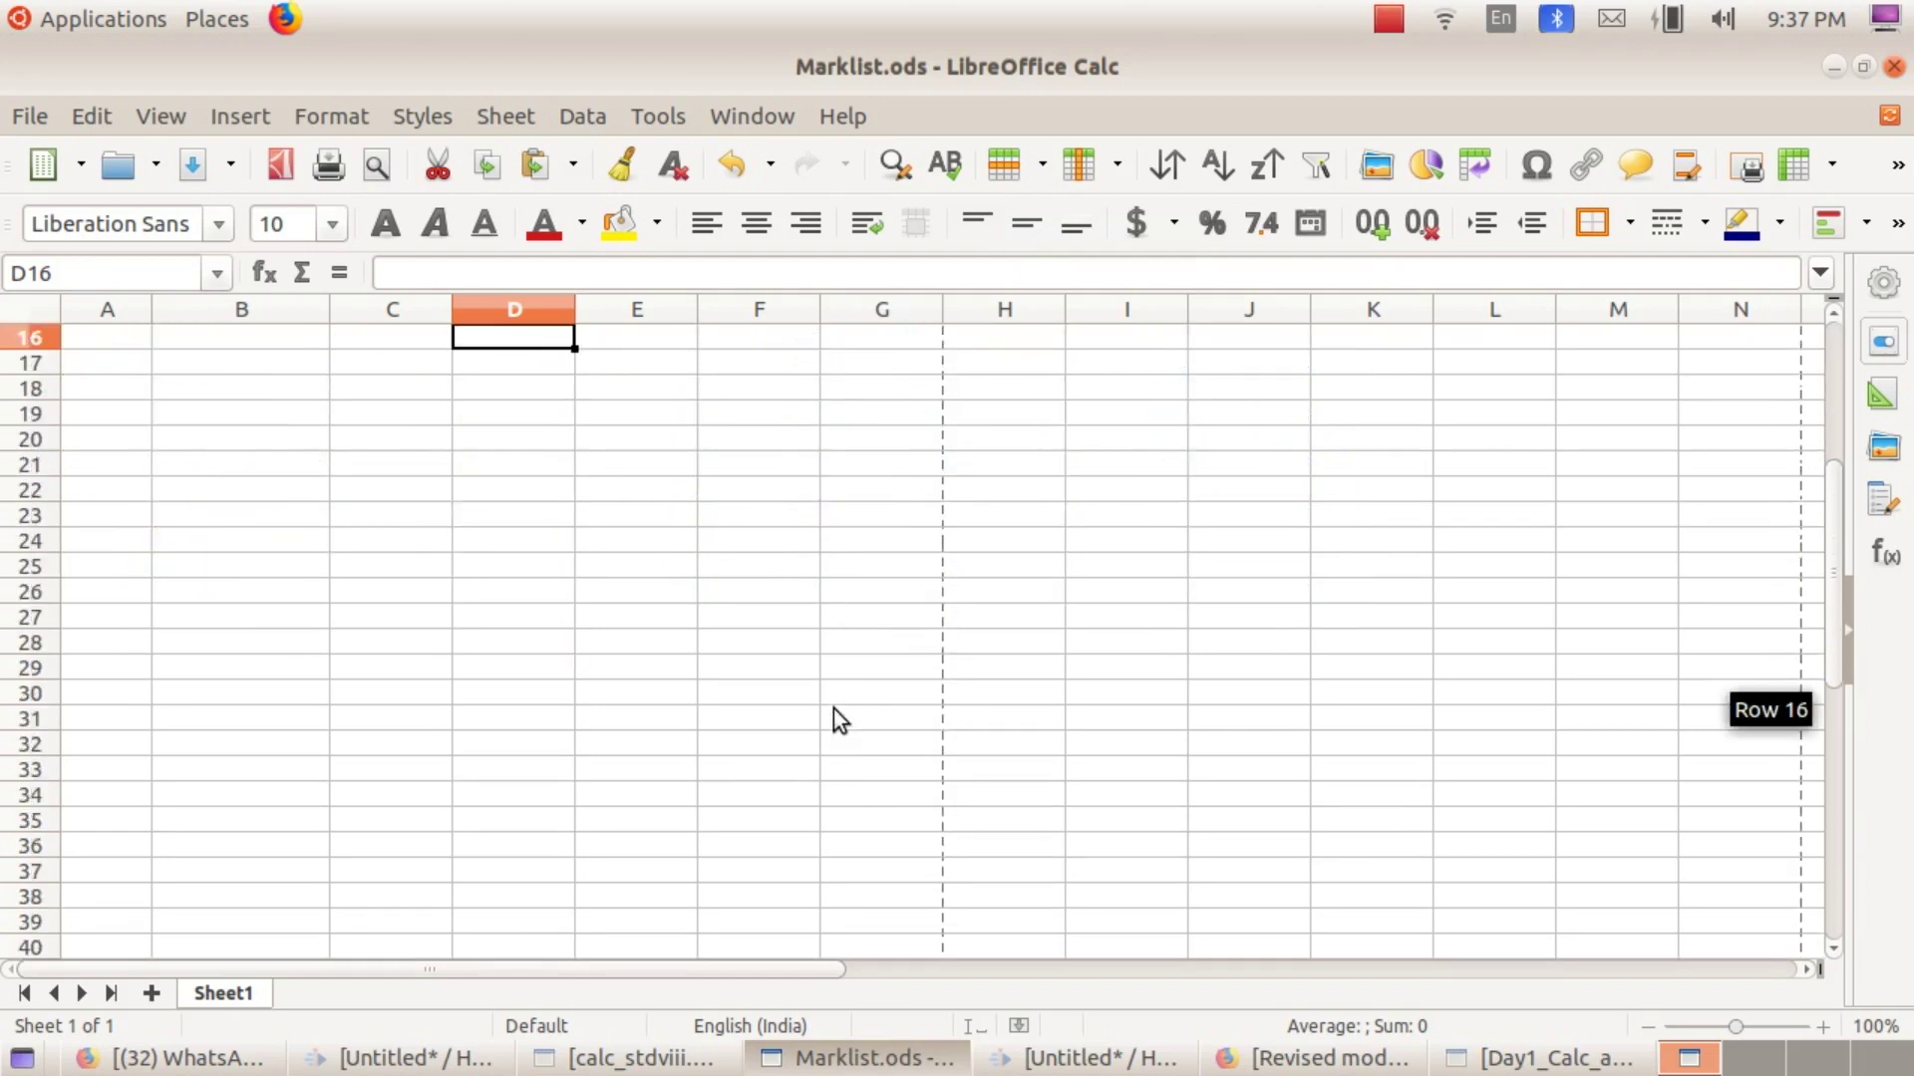
pyautogui.scroll(5, 923, 684)
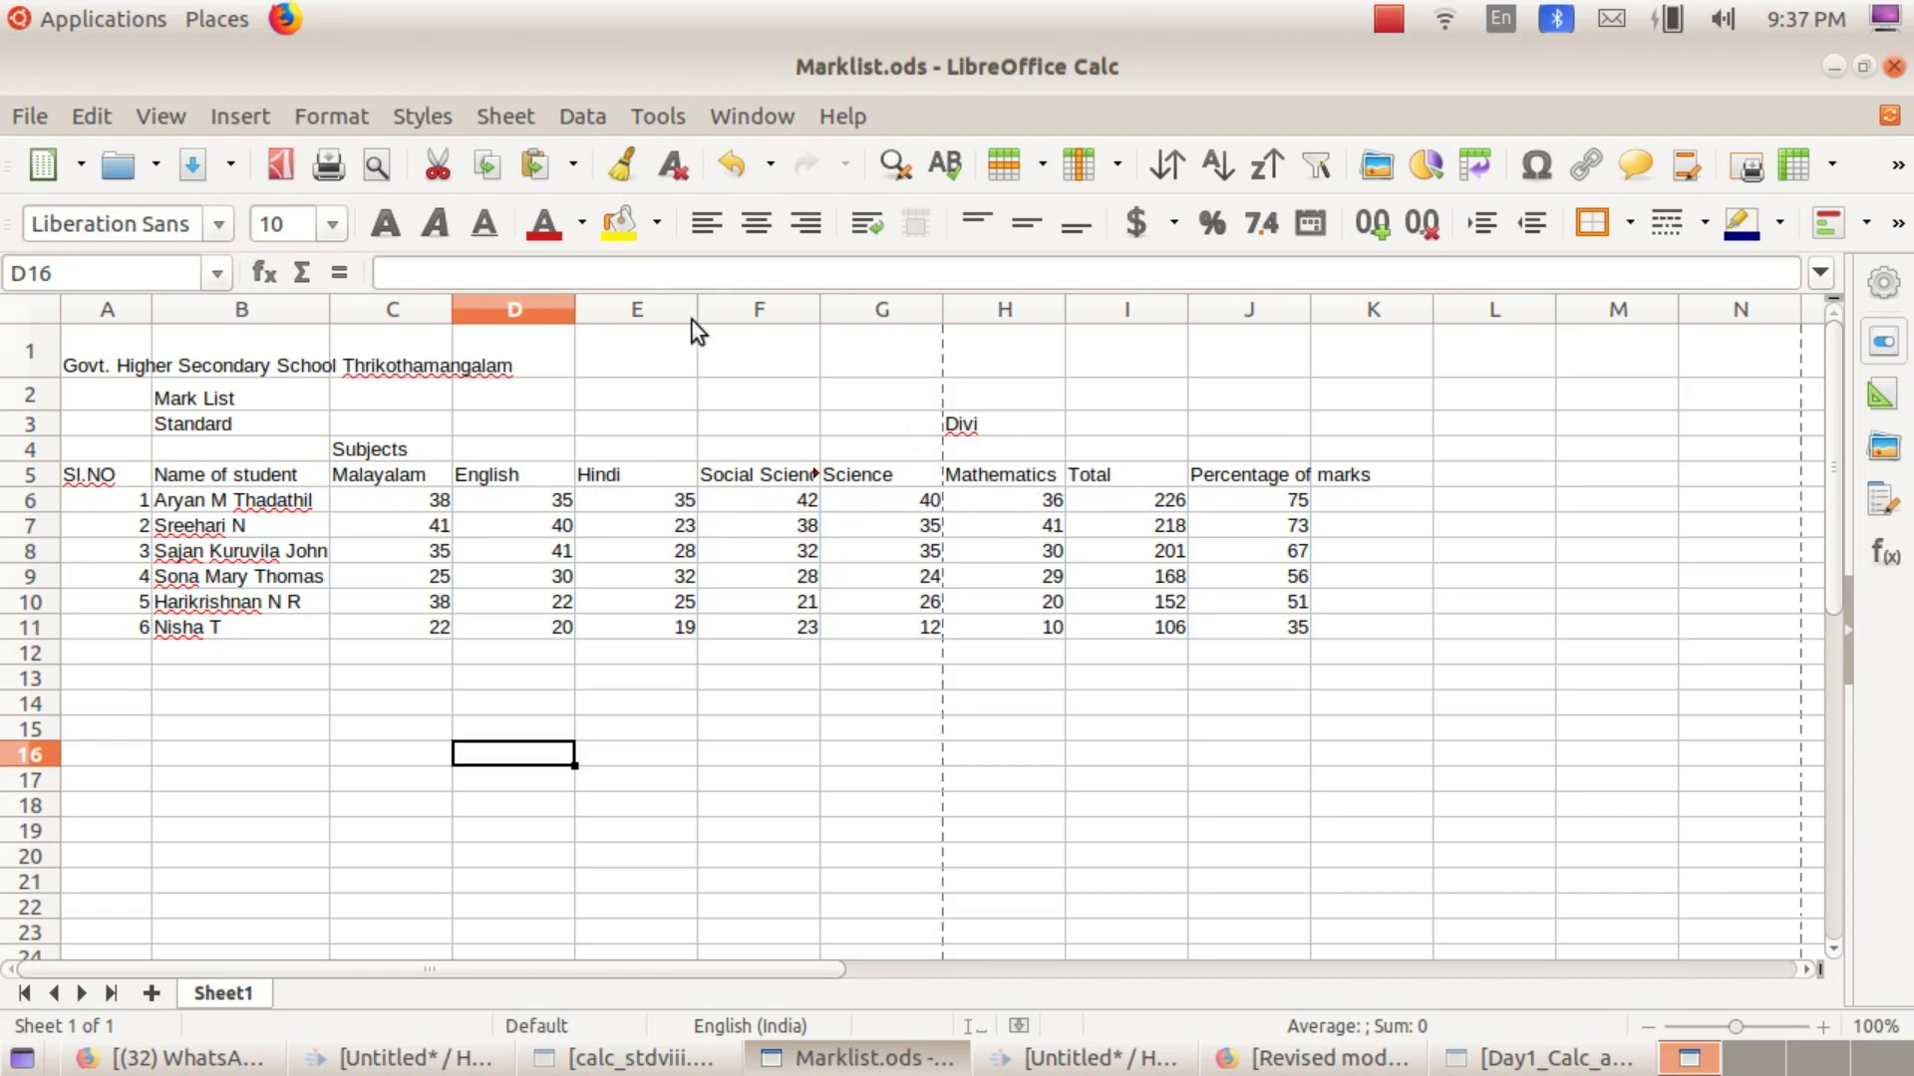
pyautogui.click(324, 124)
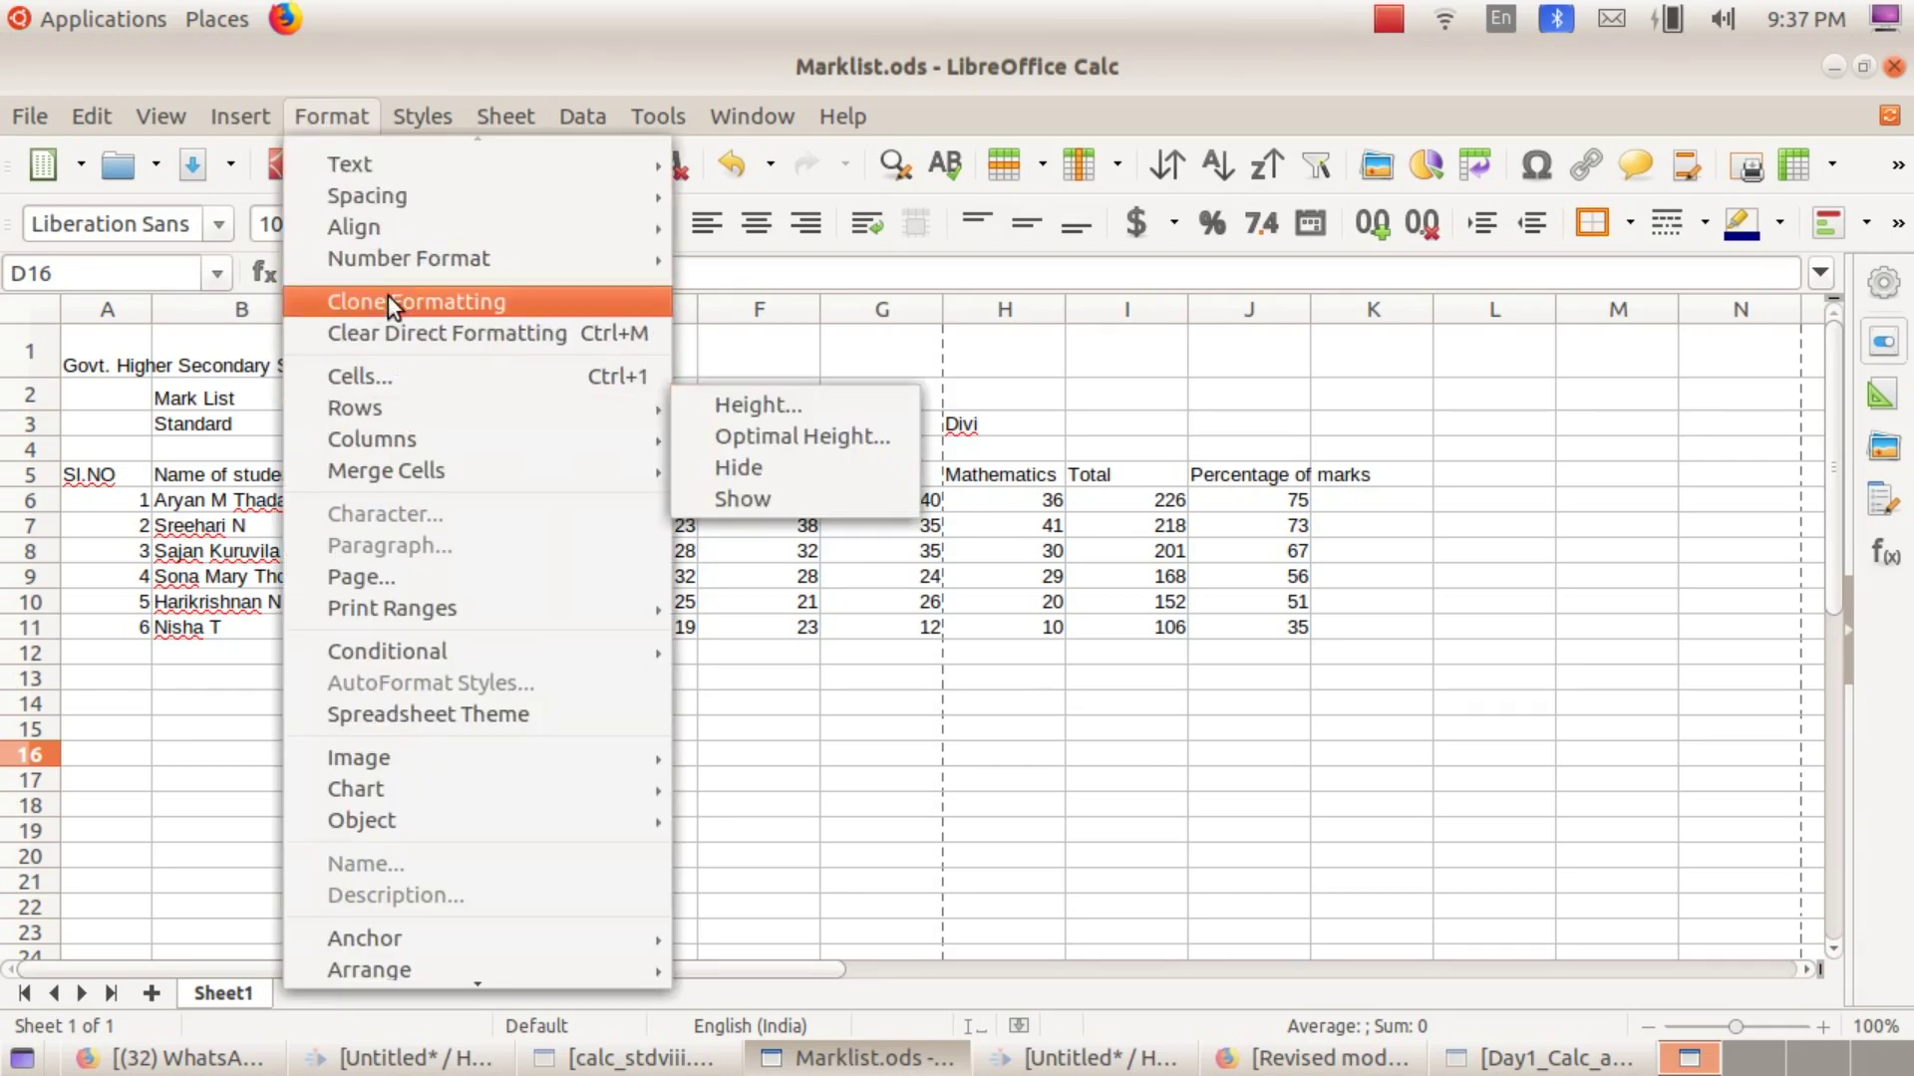
pyautogui.click(403, 576)
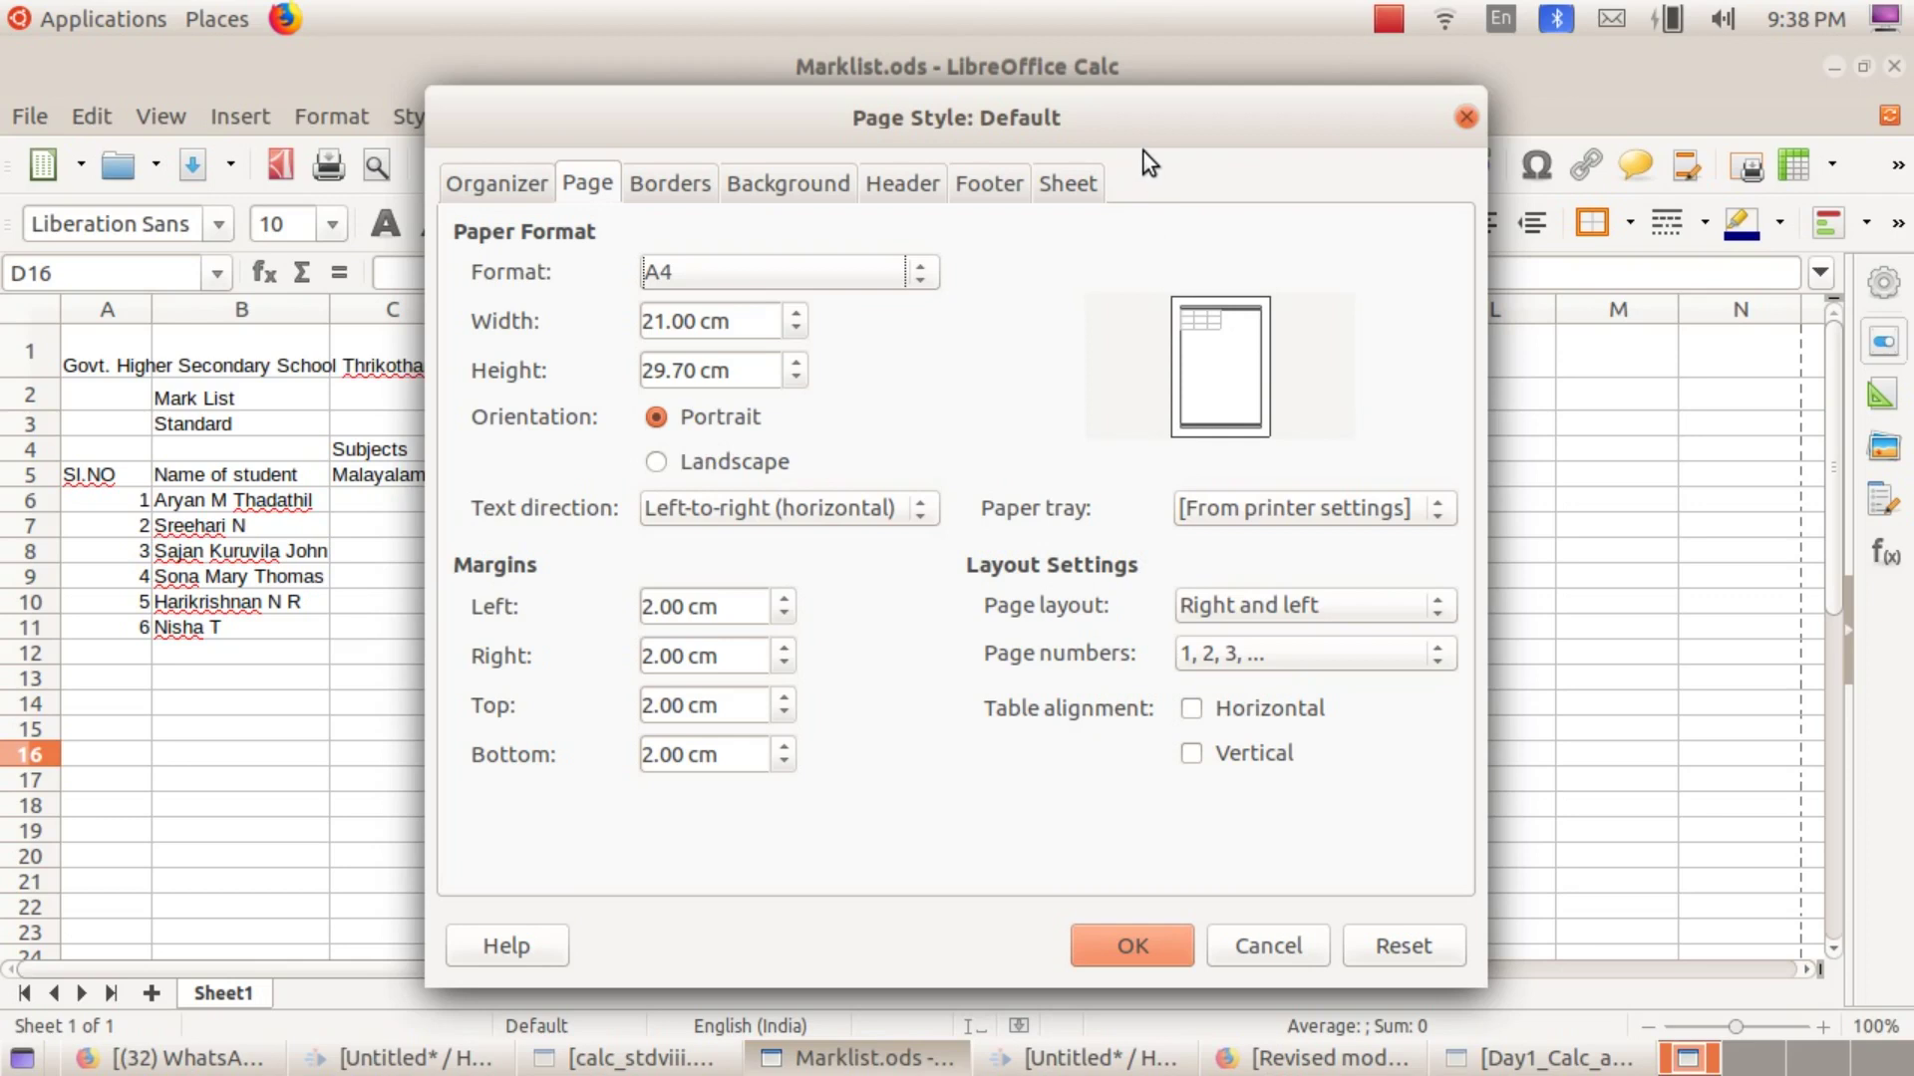
pyautogui.moveTo(1134, 117); pyautogui.dragTo(1137, 582)
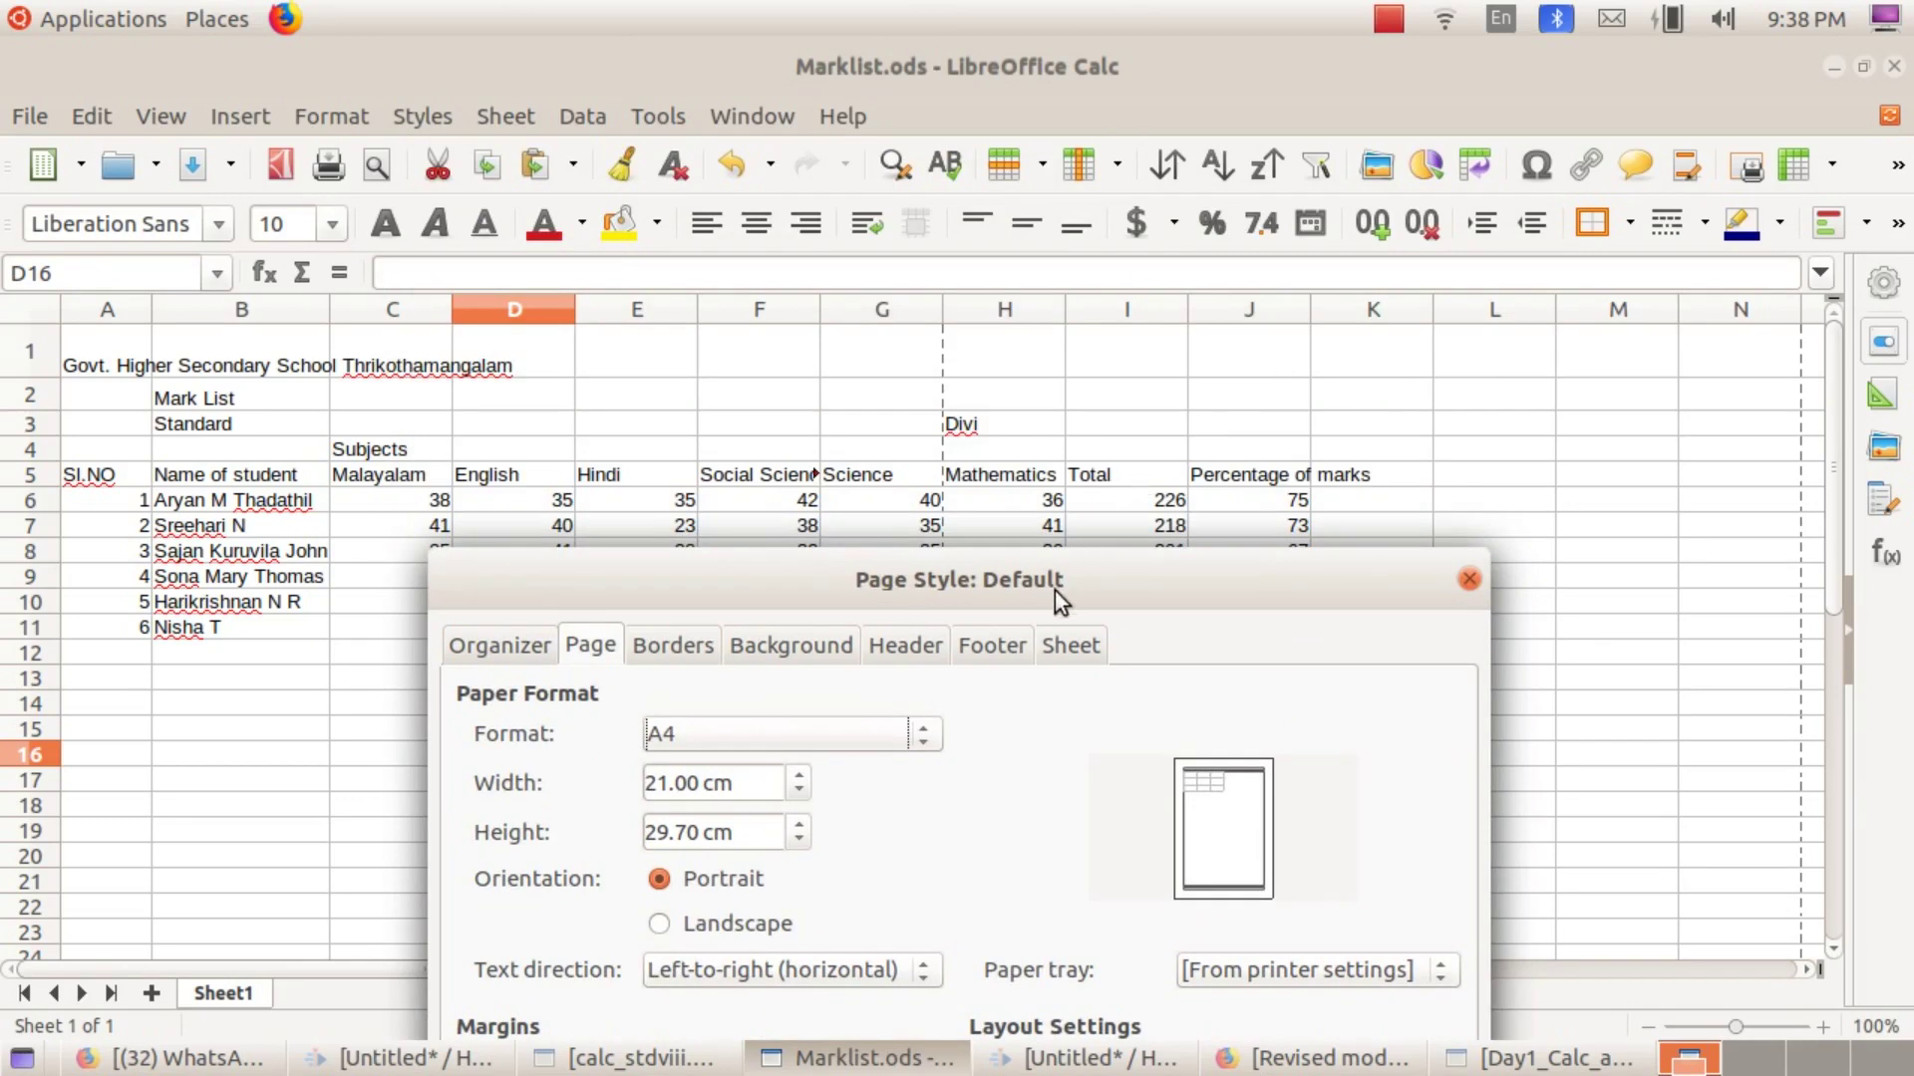
pyautogui.moveTo(1055, 587); pyautogui.dragTo(1064, 147)
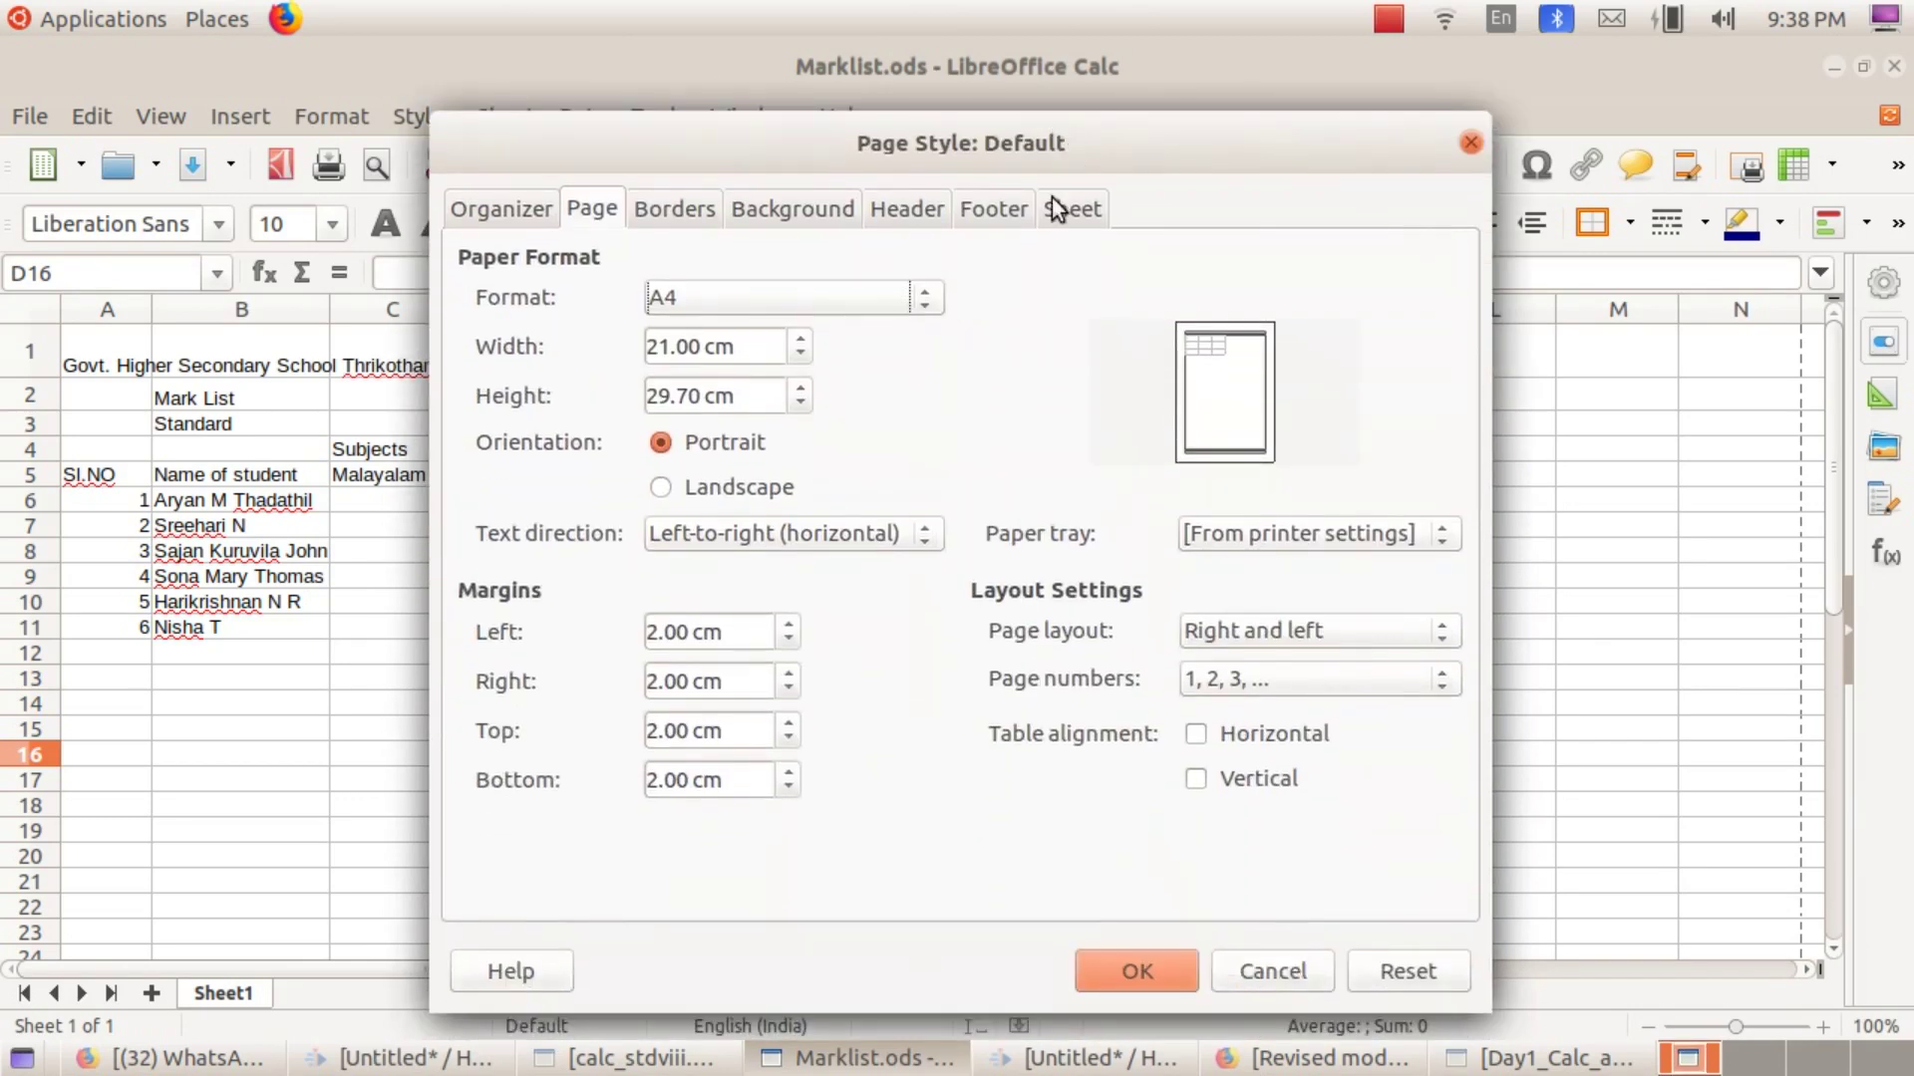
pyautogui.click(661, 489)
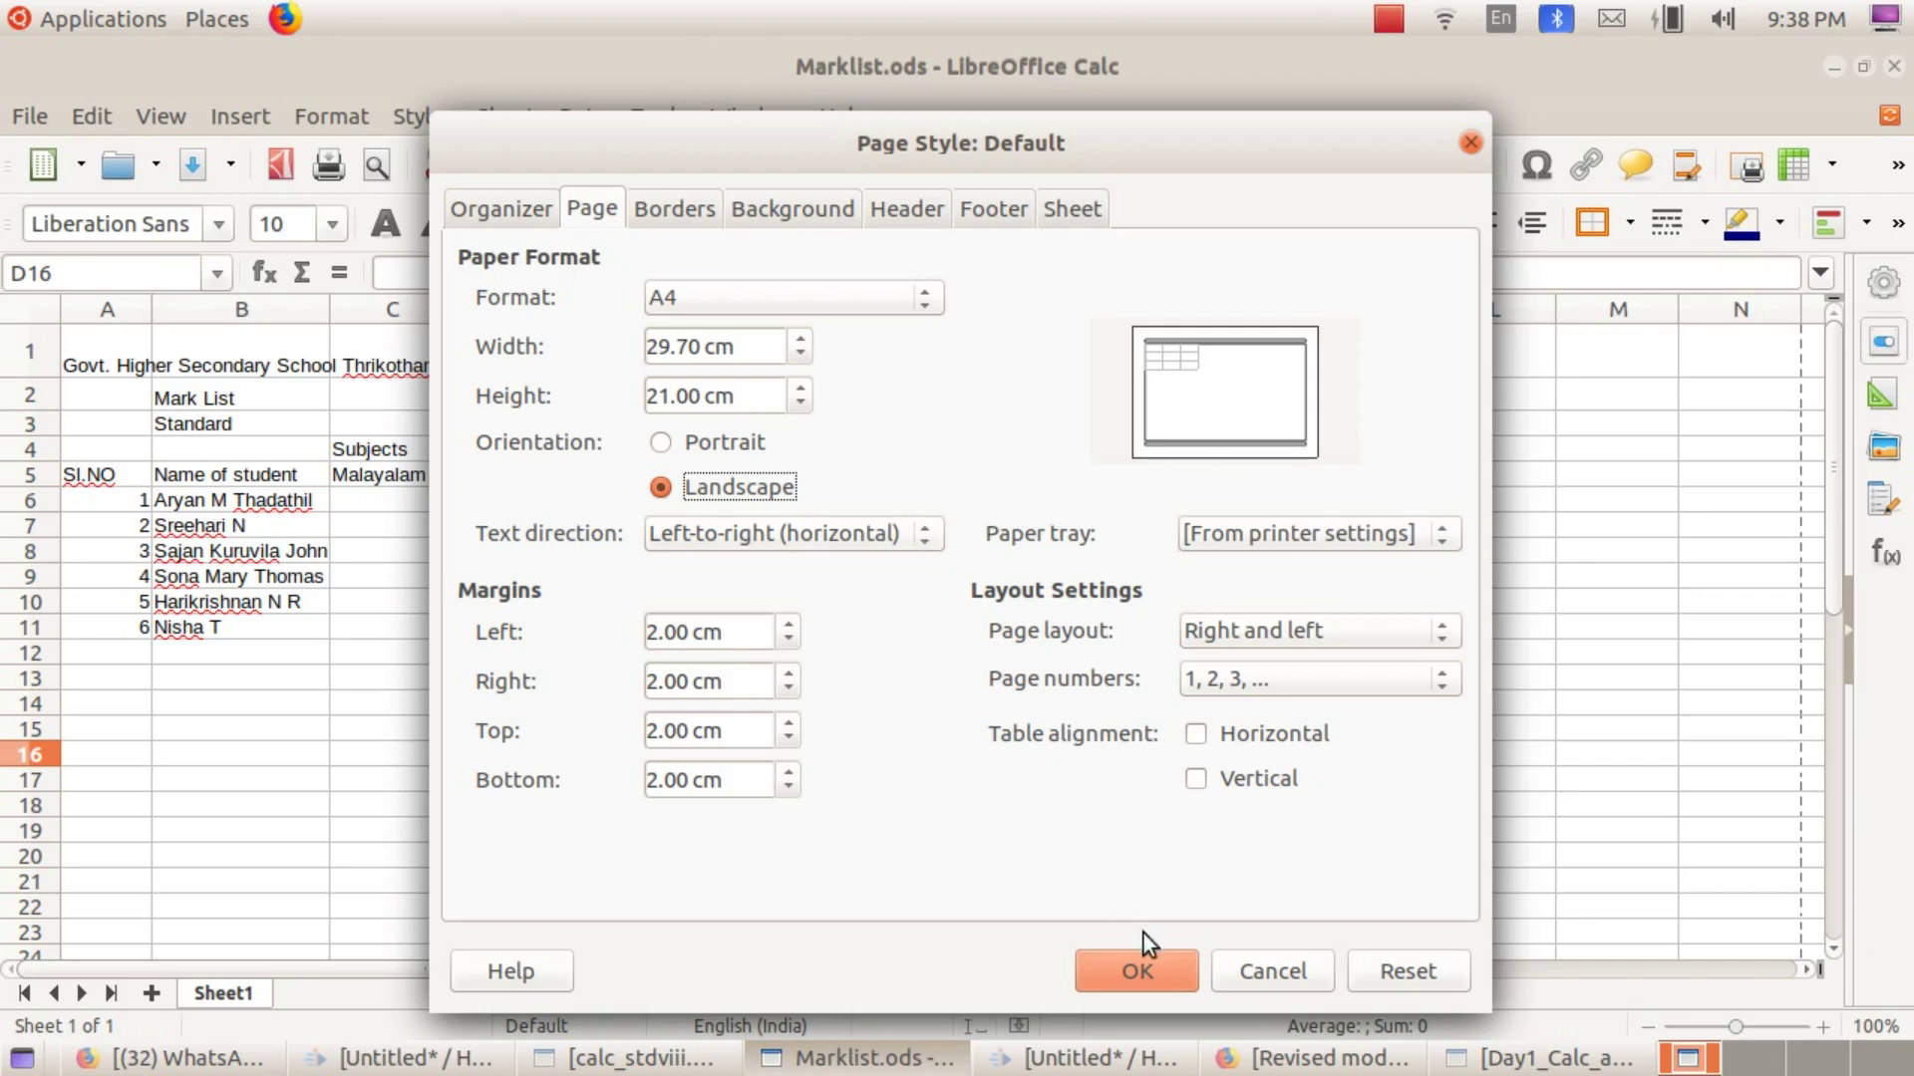
pyautogui.click(1128, 970)
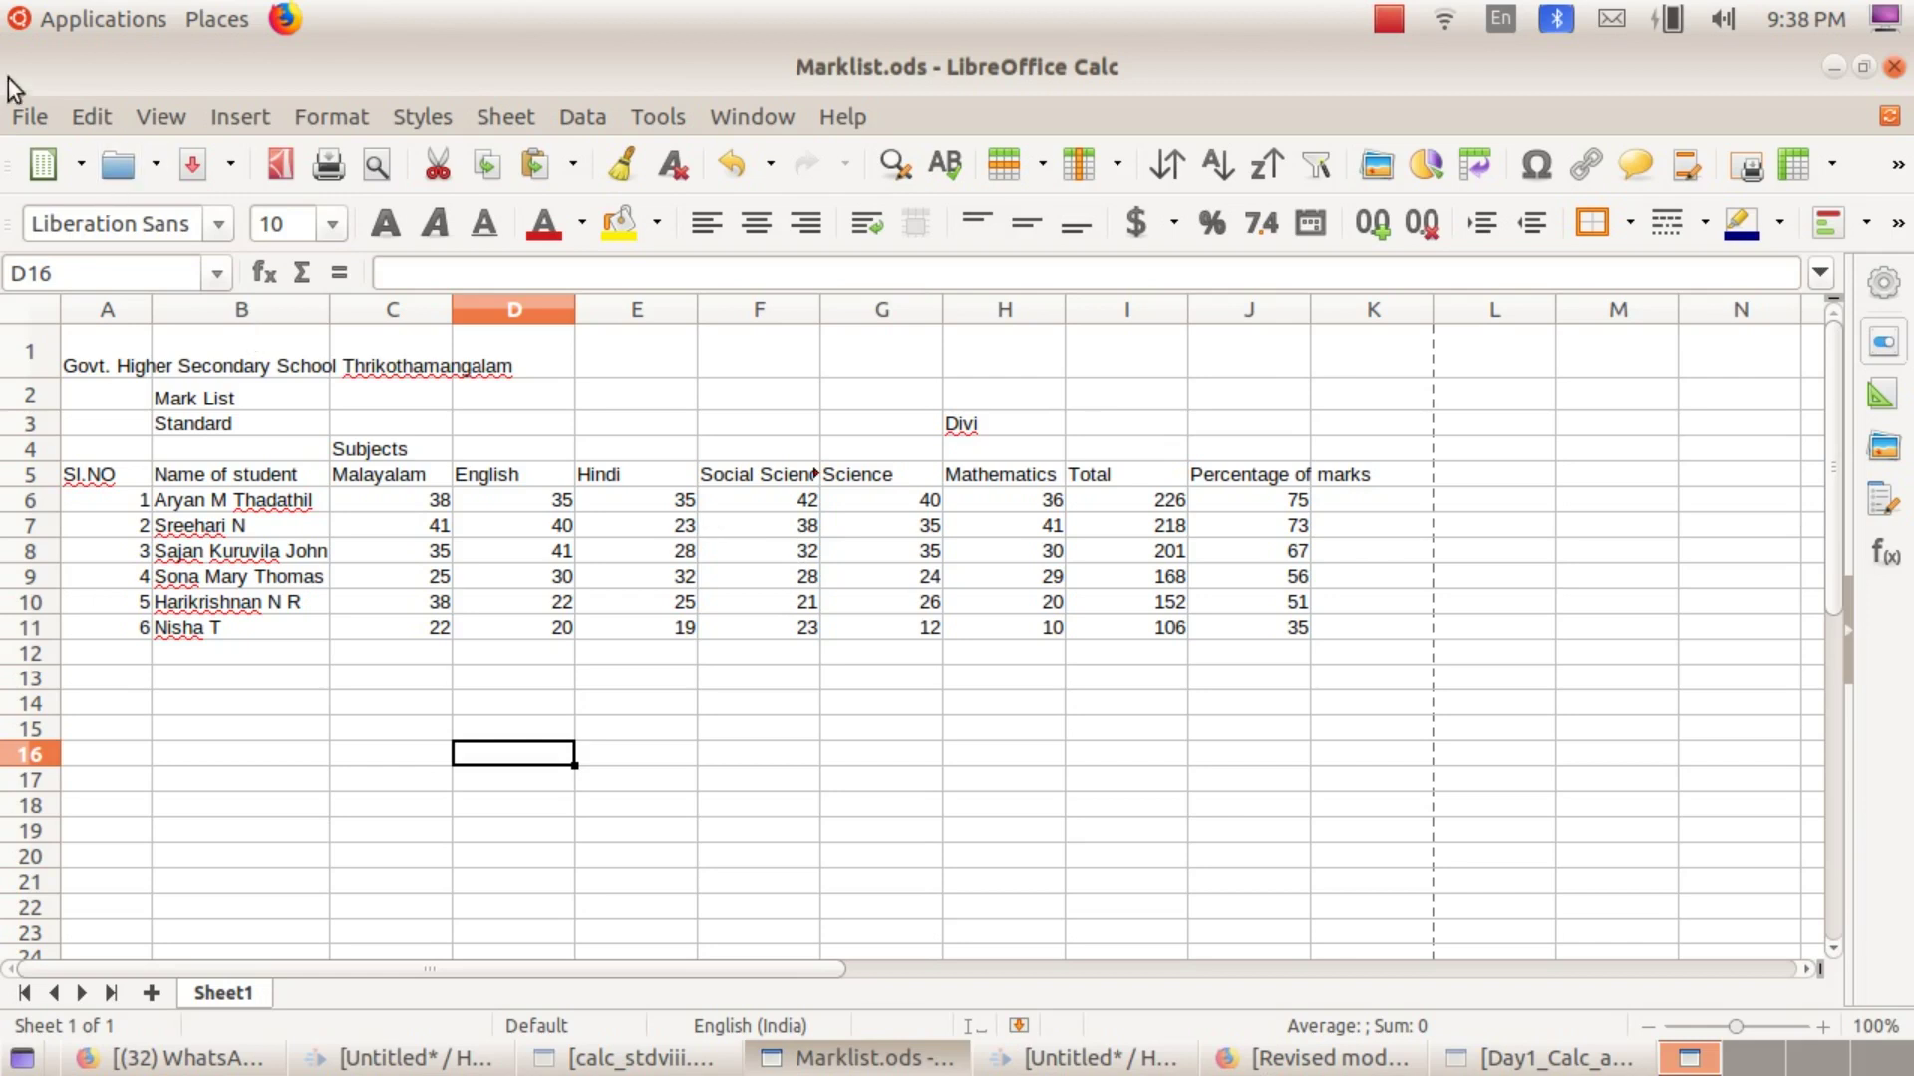
# Step: Export the mark list again as a PDF named Marklist in the Training folder, keeping the PDF options and replacing the existing file
pyautogui.click(46, 120)
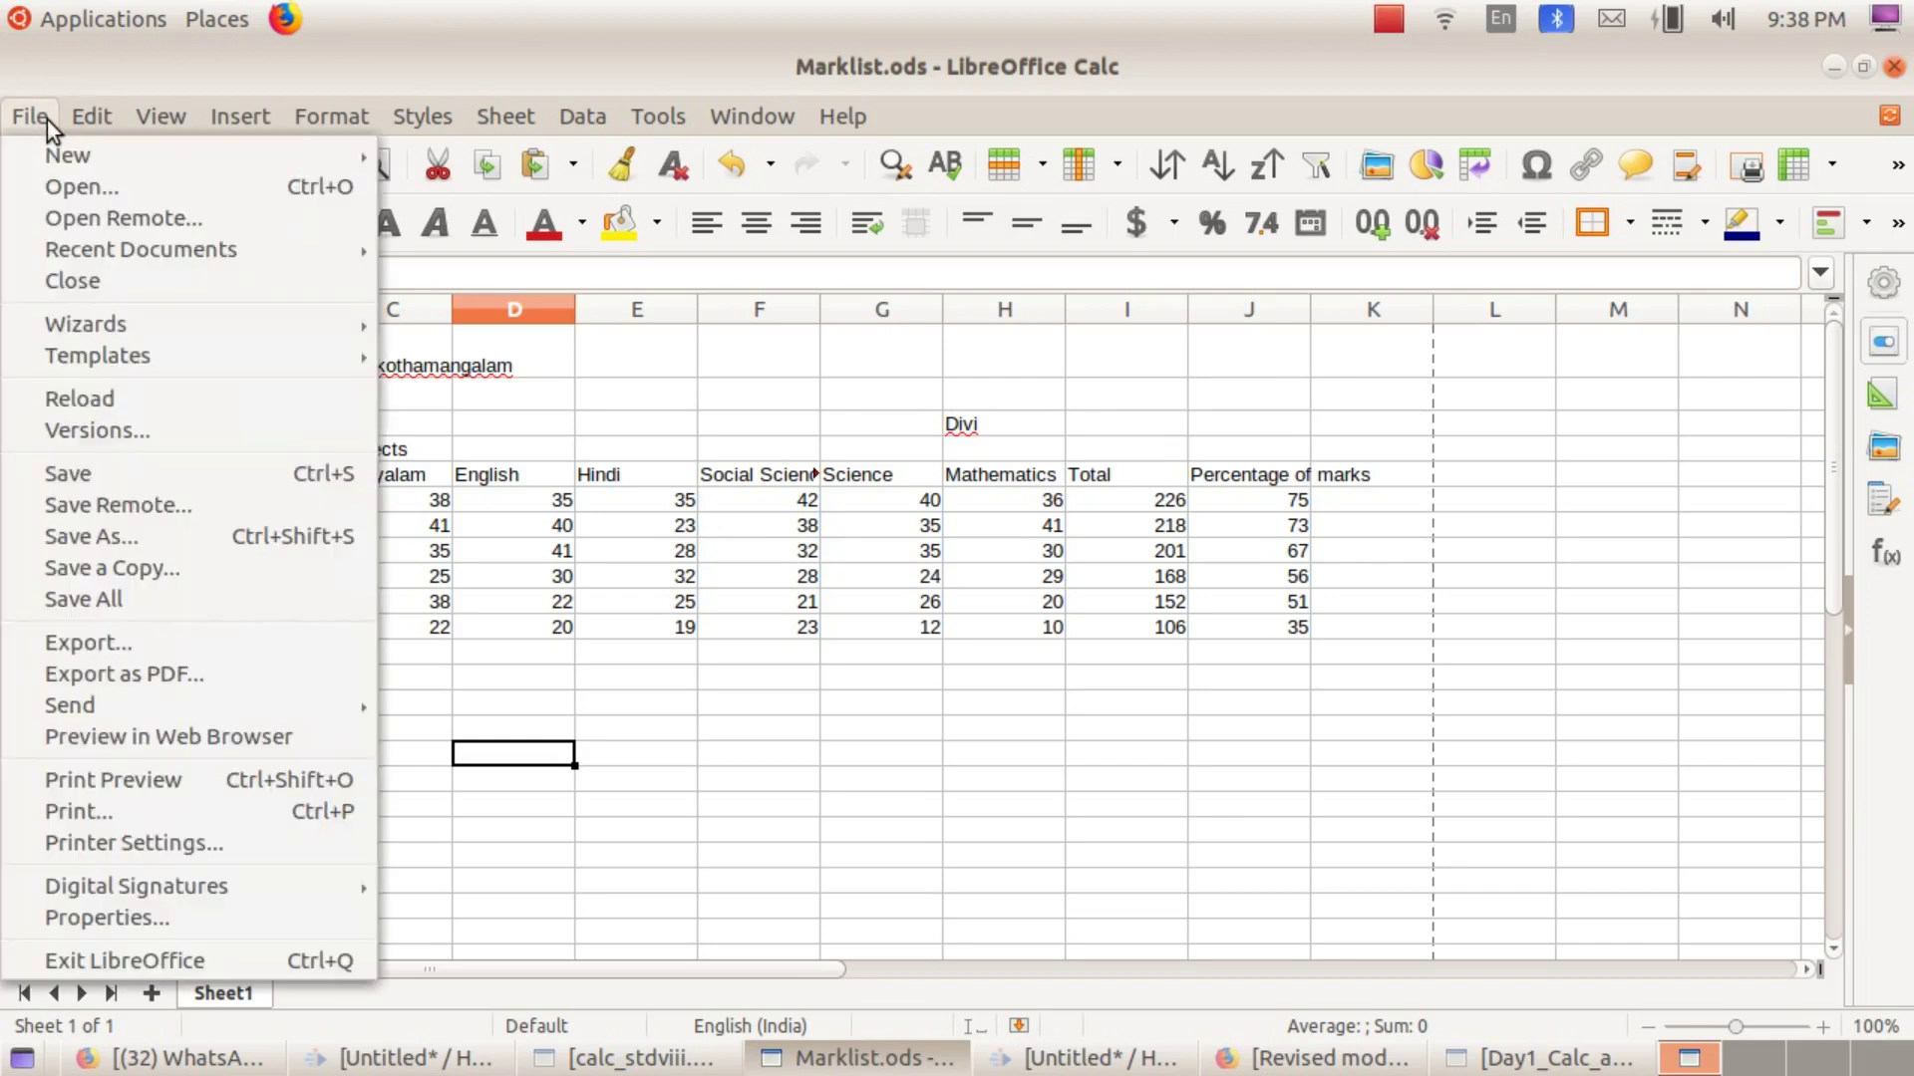
pyautogui.click(148, 672)
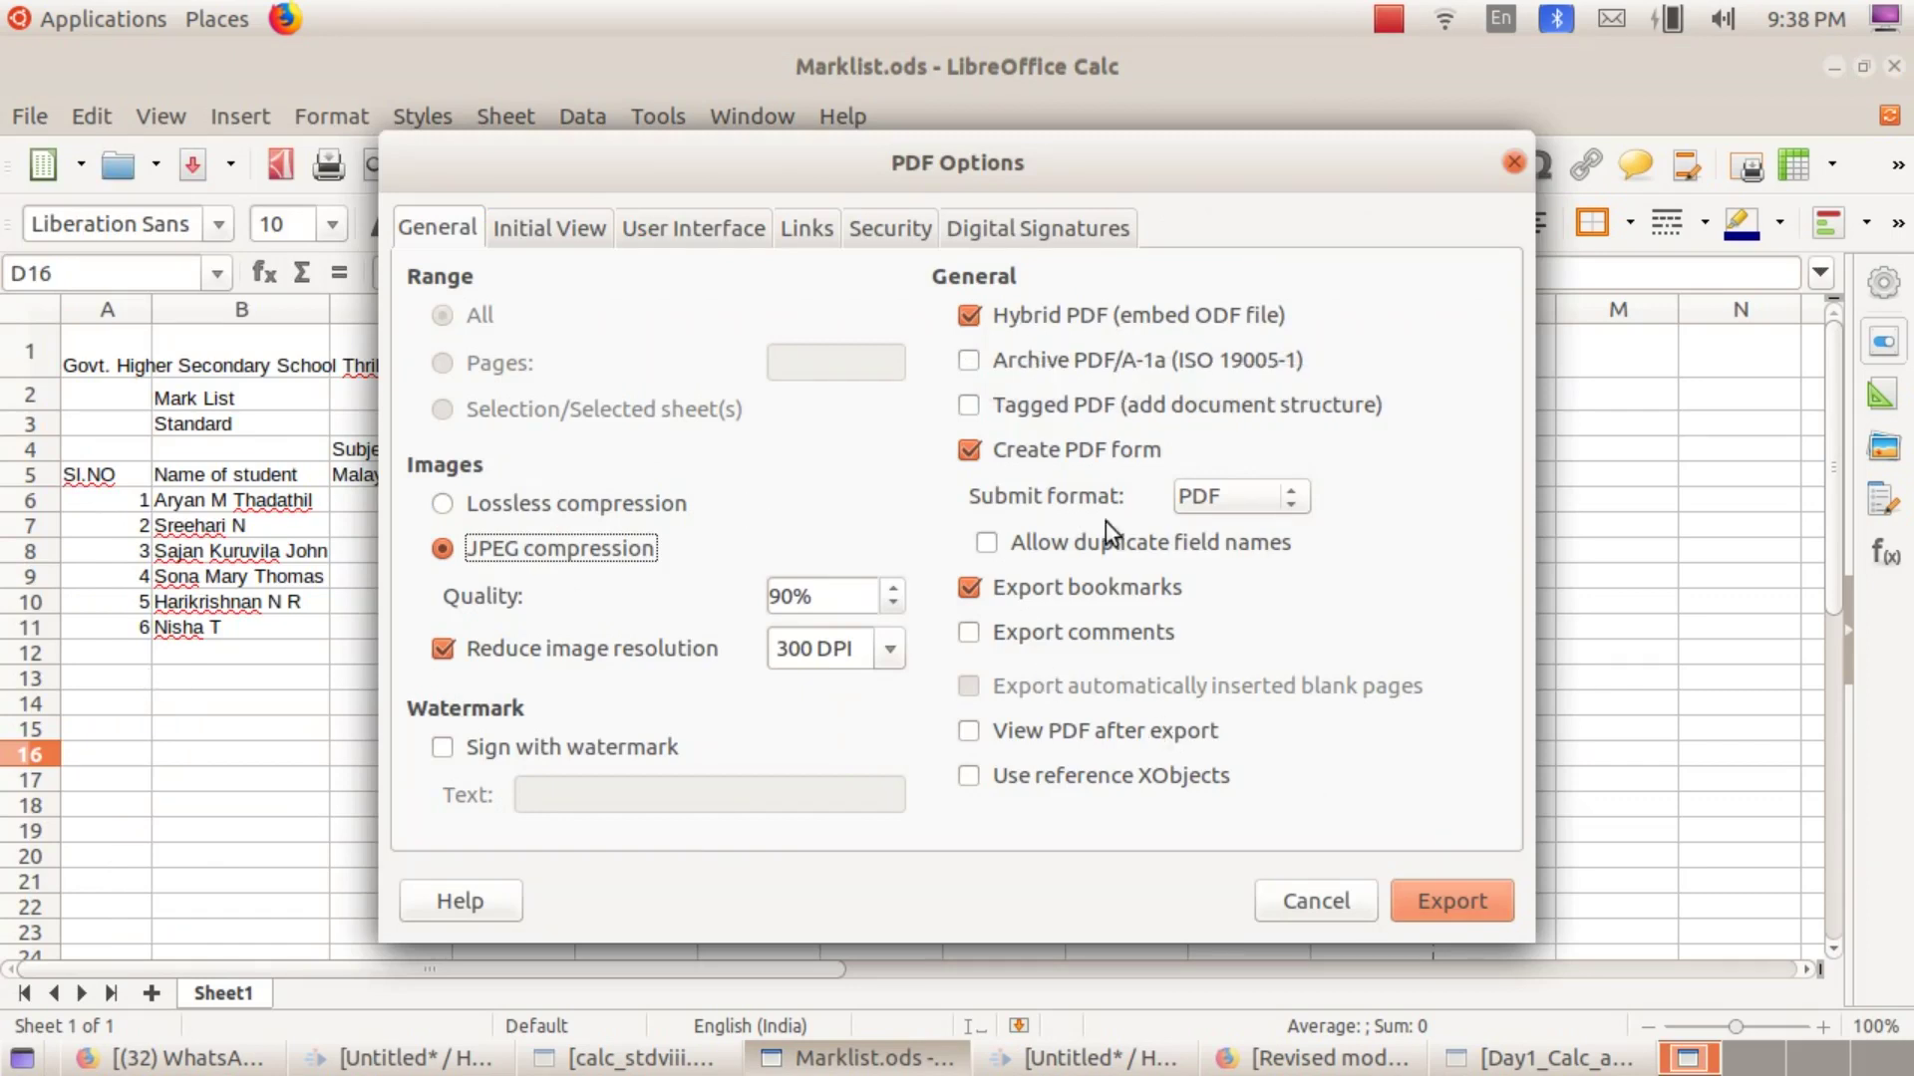
pyautogui.click(1447, 900)
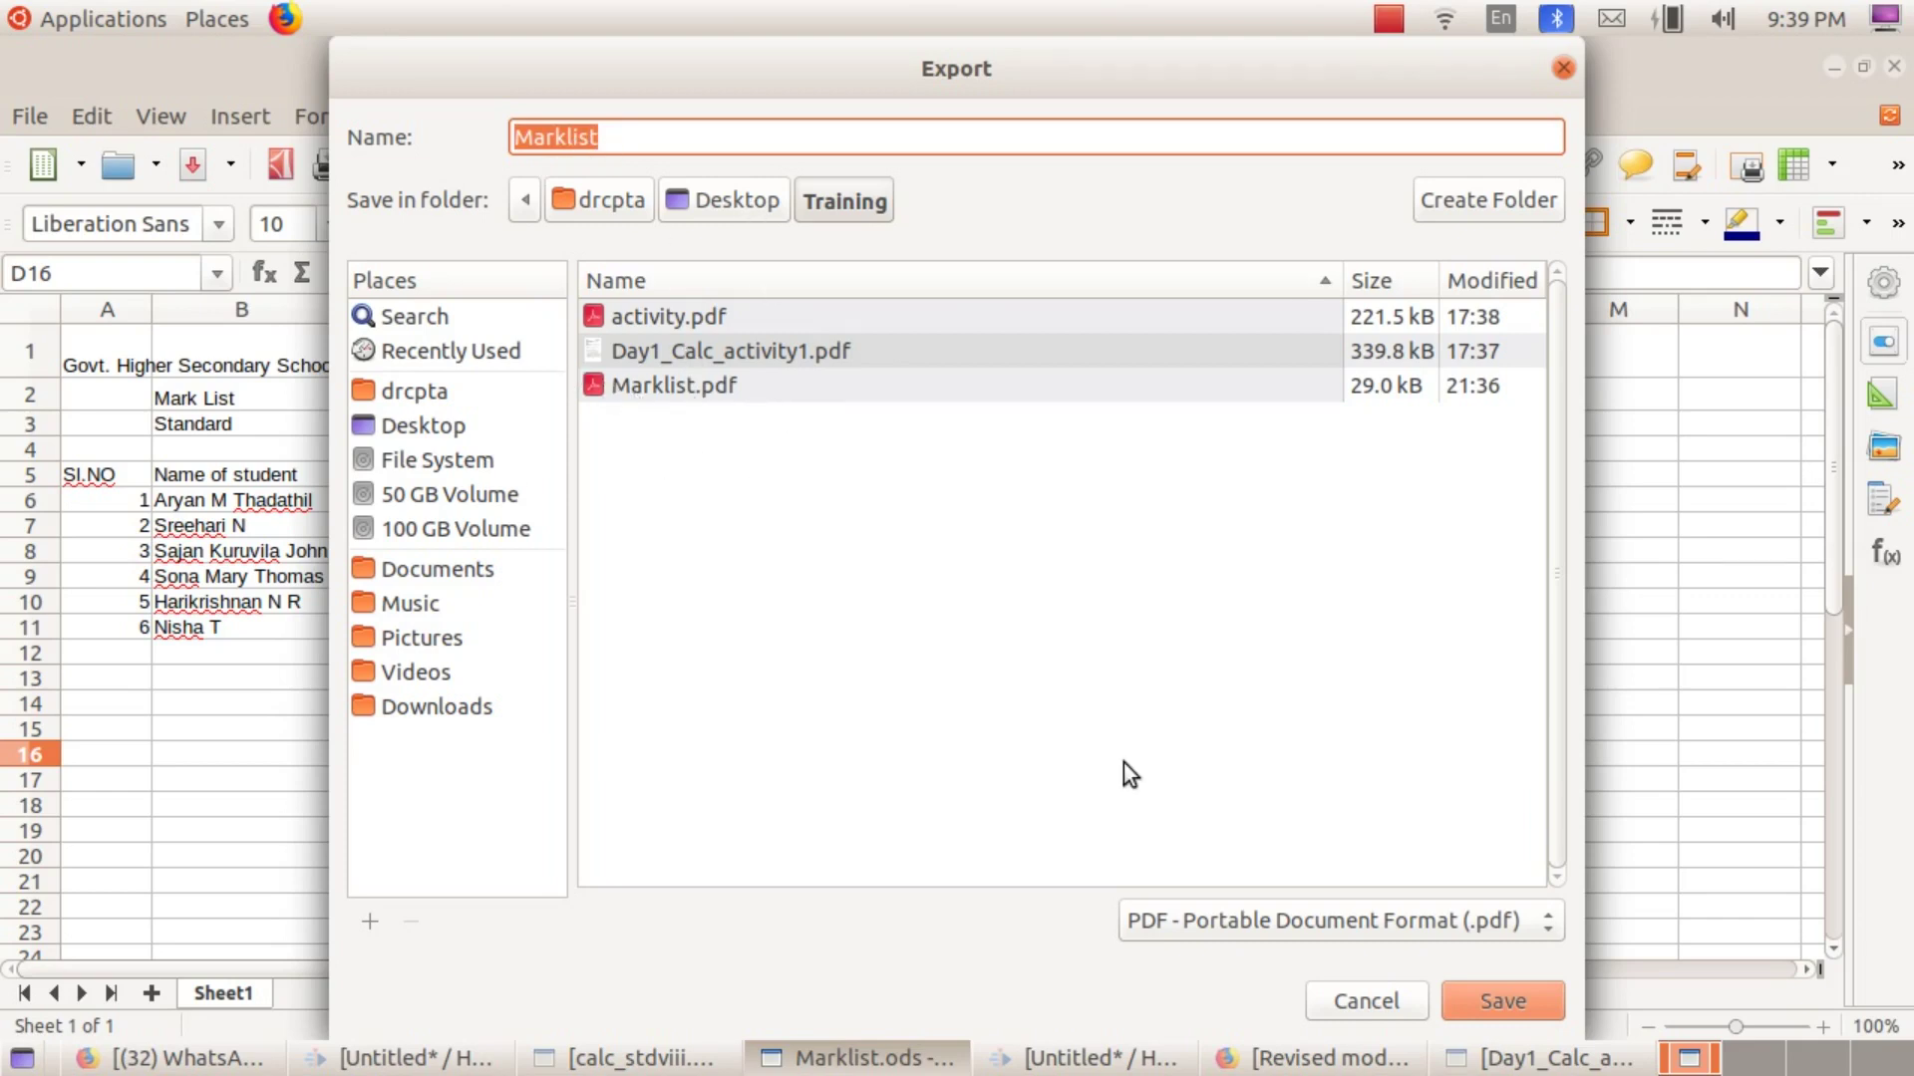
pyautogui.click(1524, 1002)
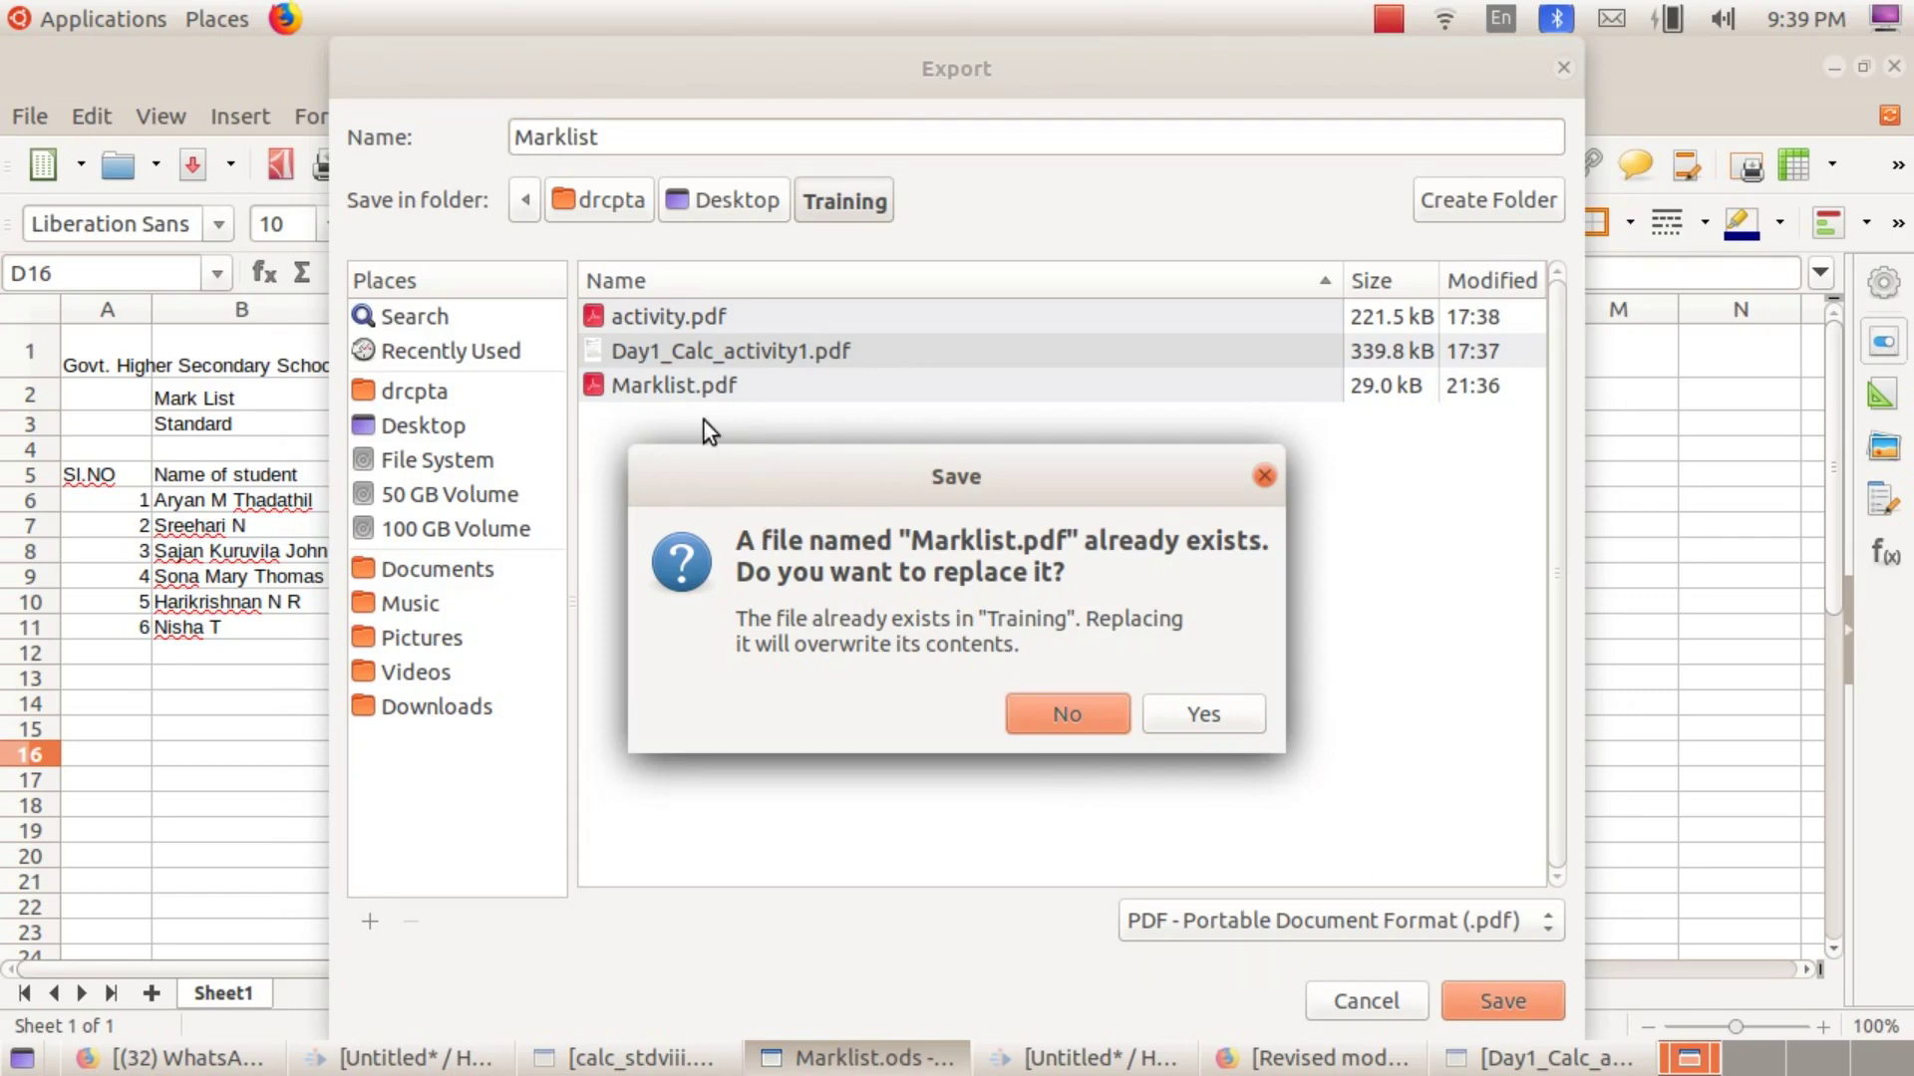
pyautogui.click(1191, 715)
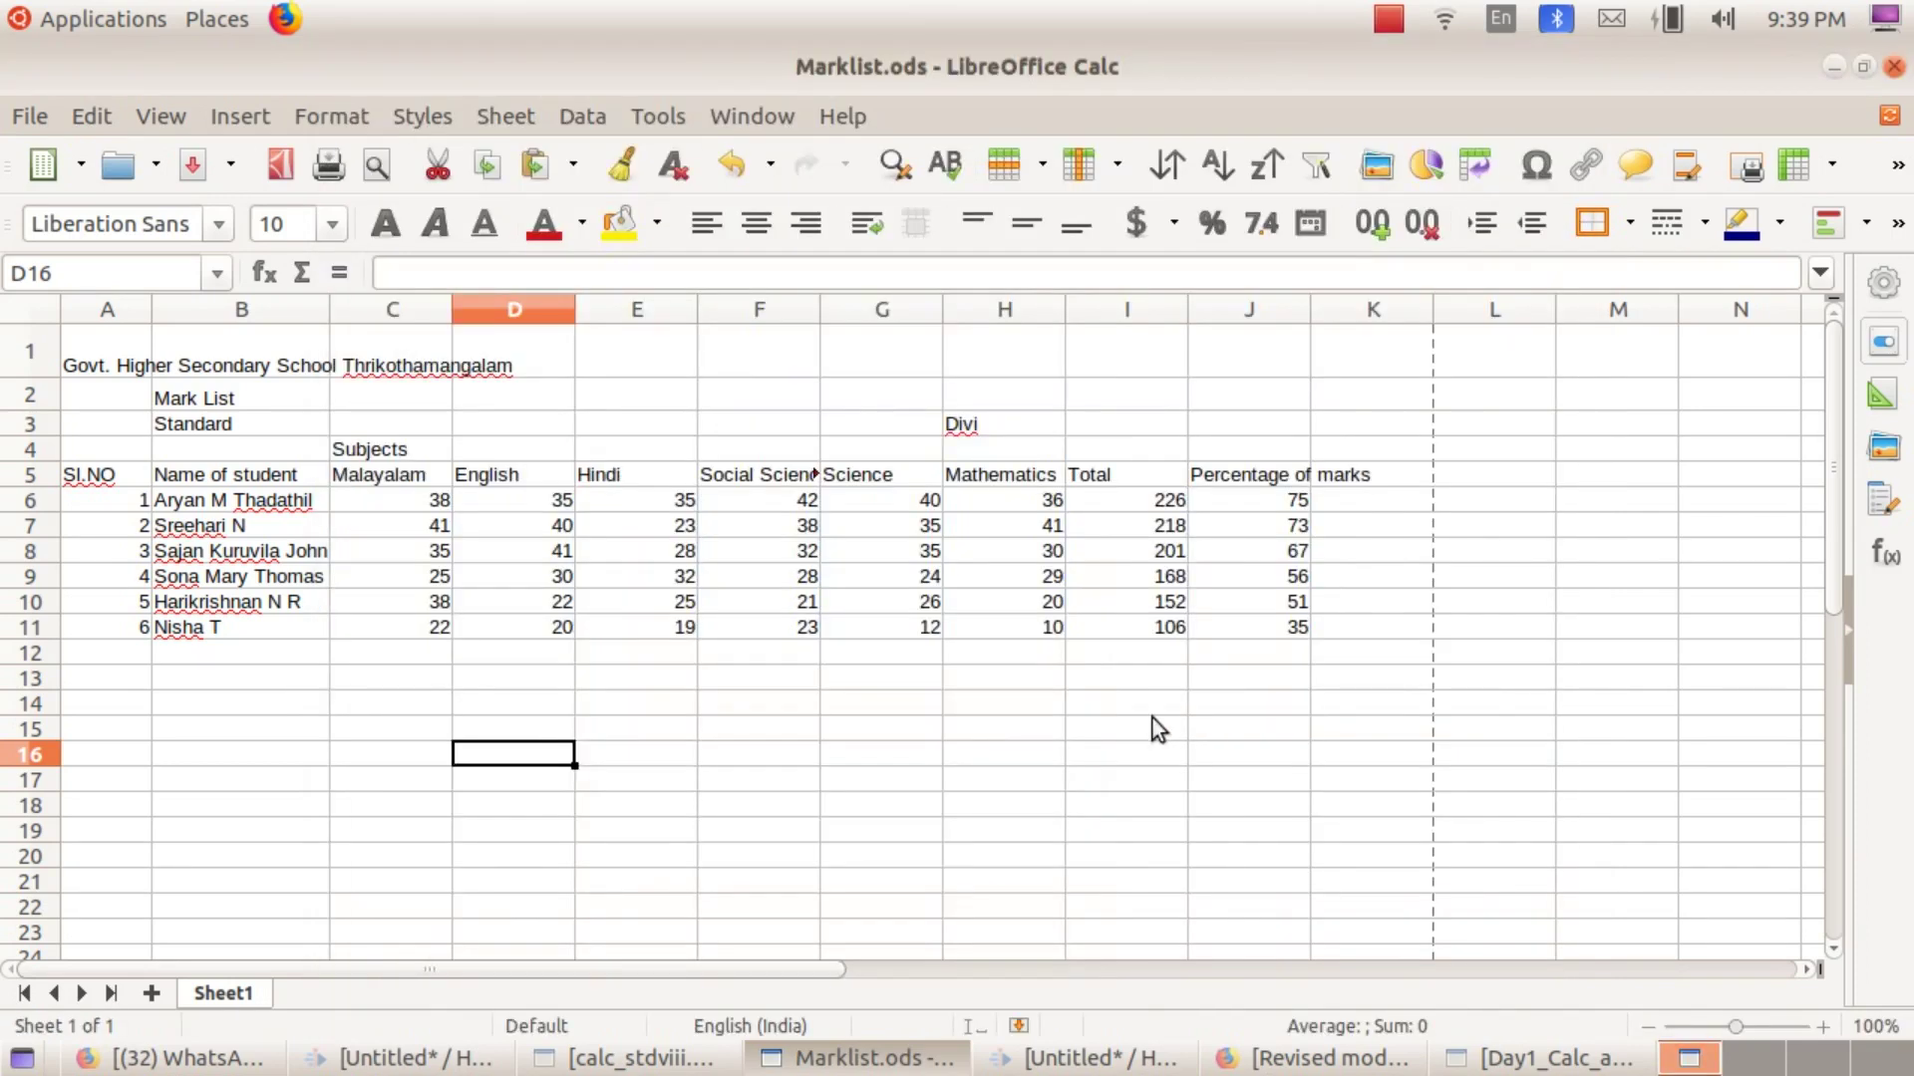
# Step: Open Marklist.pdf from the desktop's Training folder to check its landscape layout, close it and the folder, and return to the Marklist.ods spreadsheet
pyautogui.click(1830, 69)
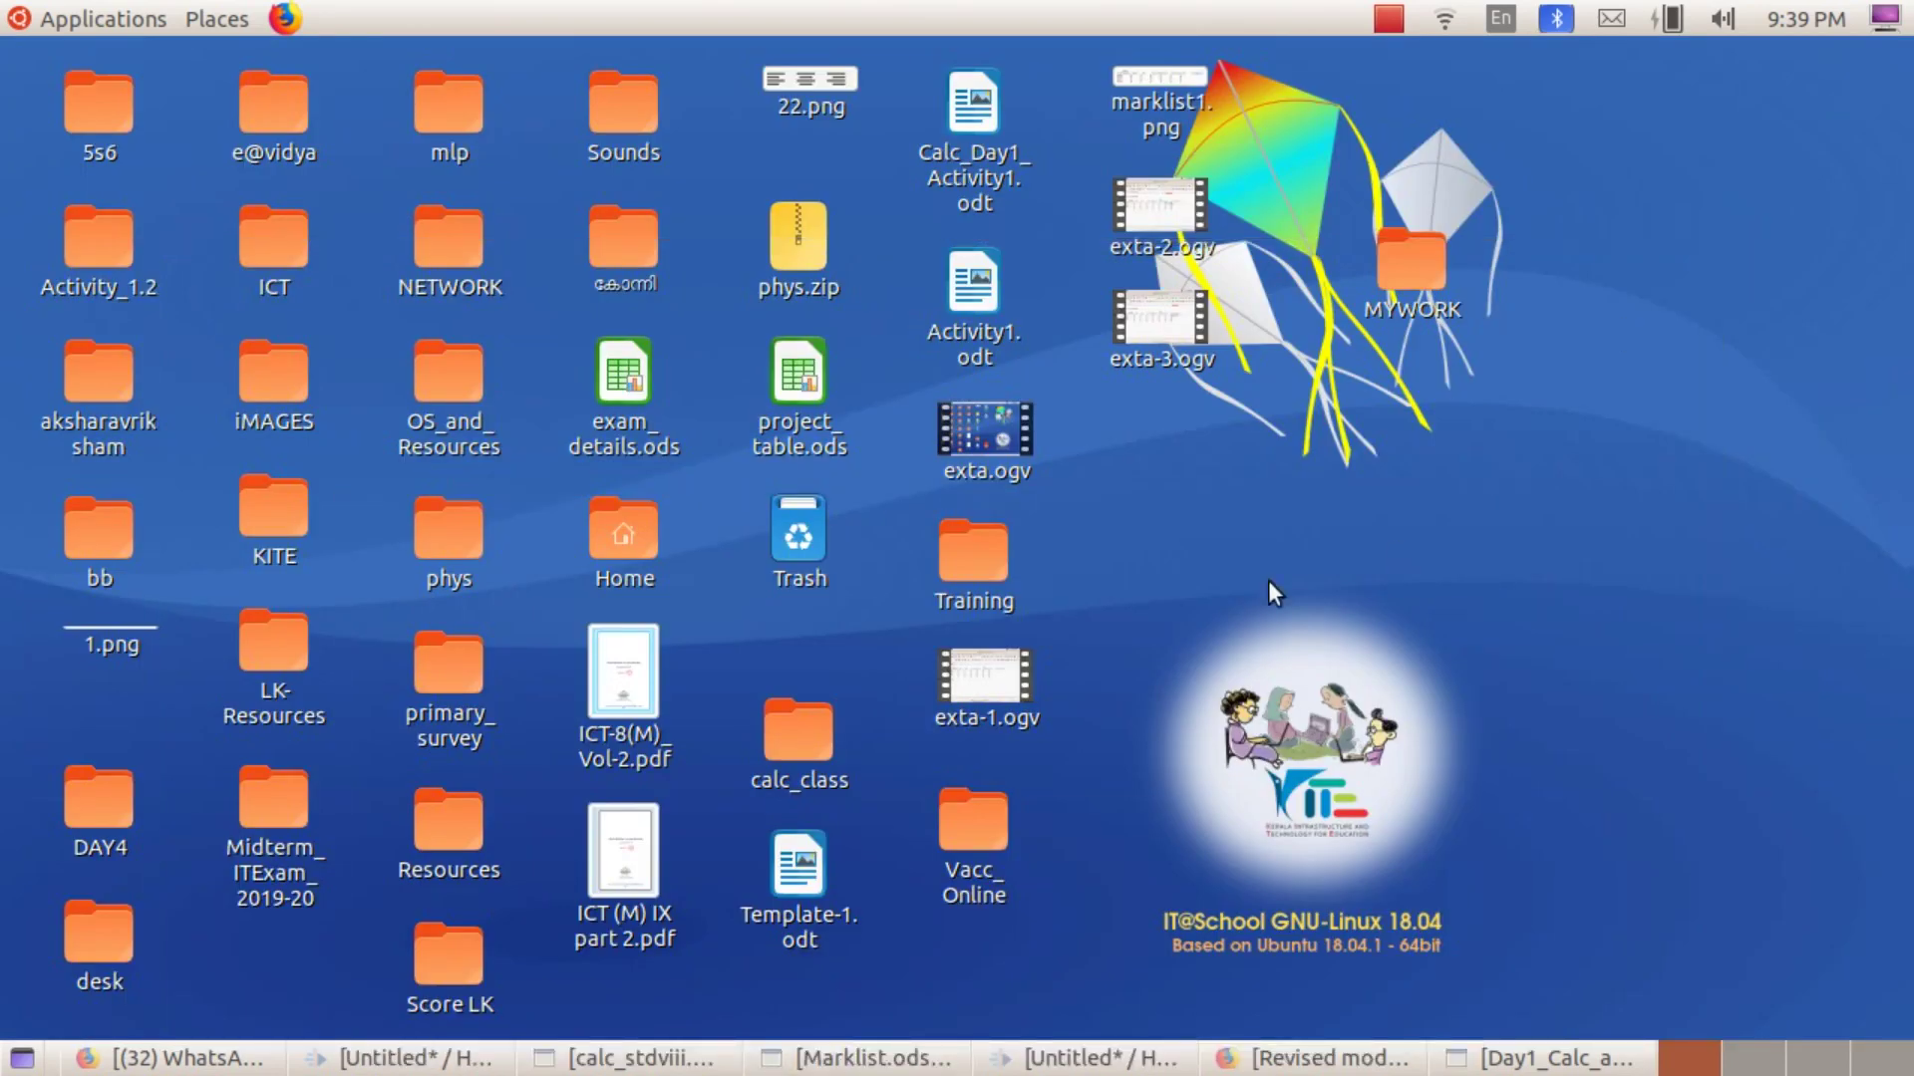
pyautogui.doubleClick(990, 556)
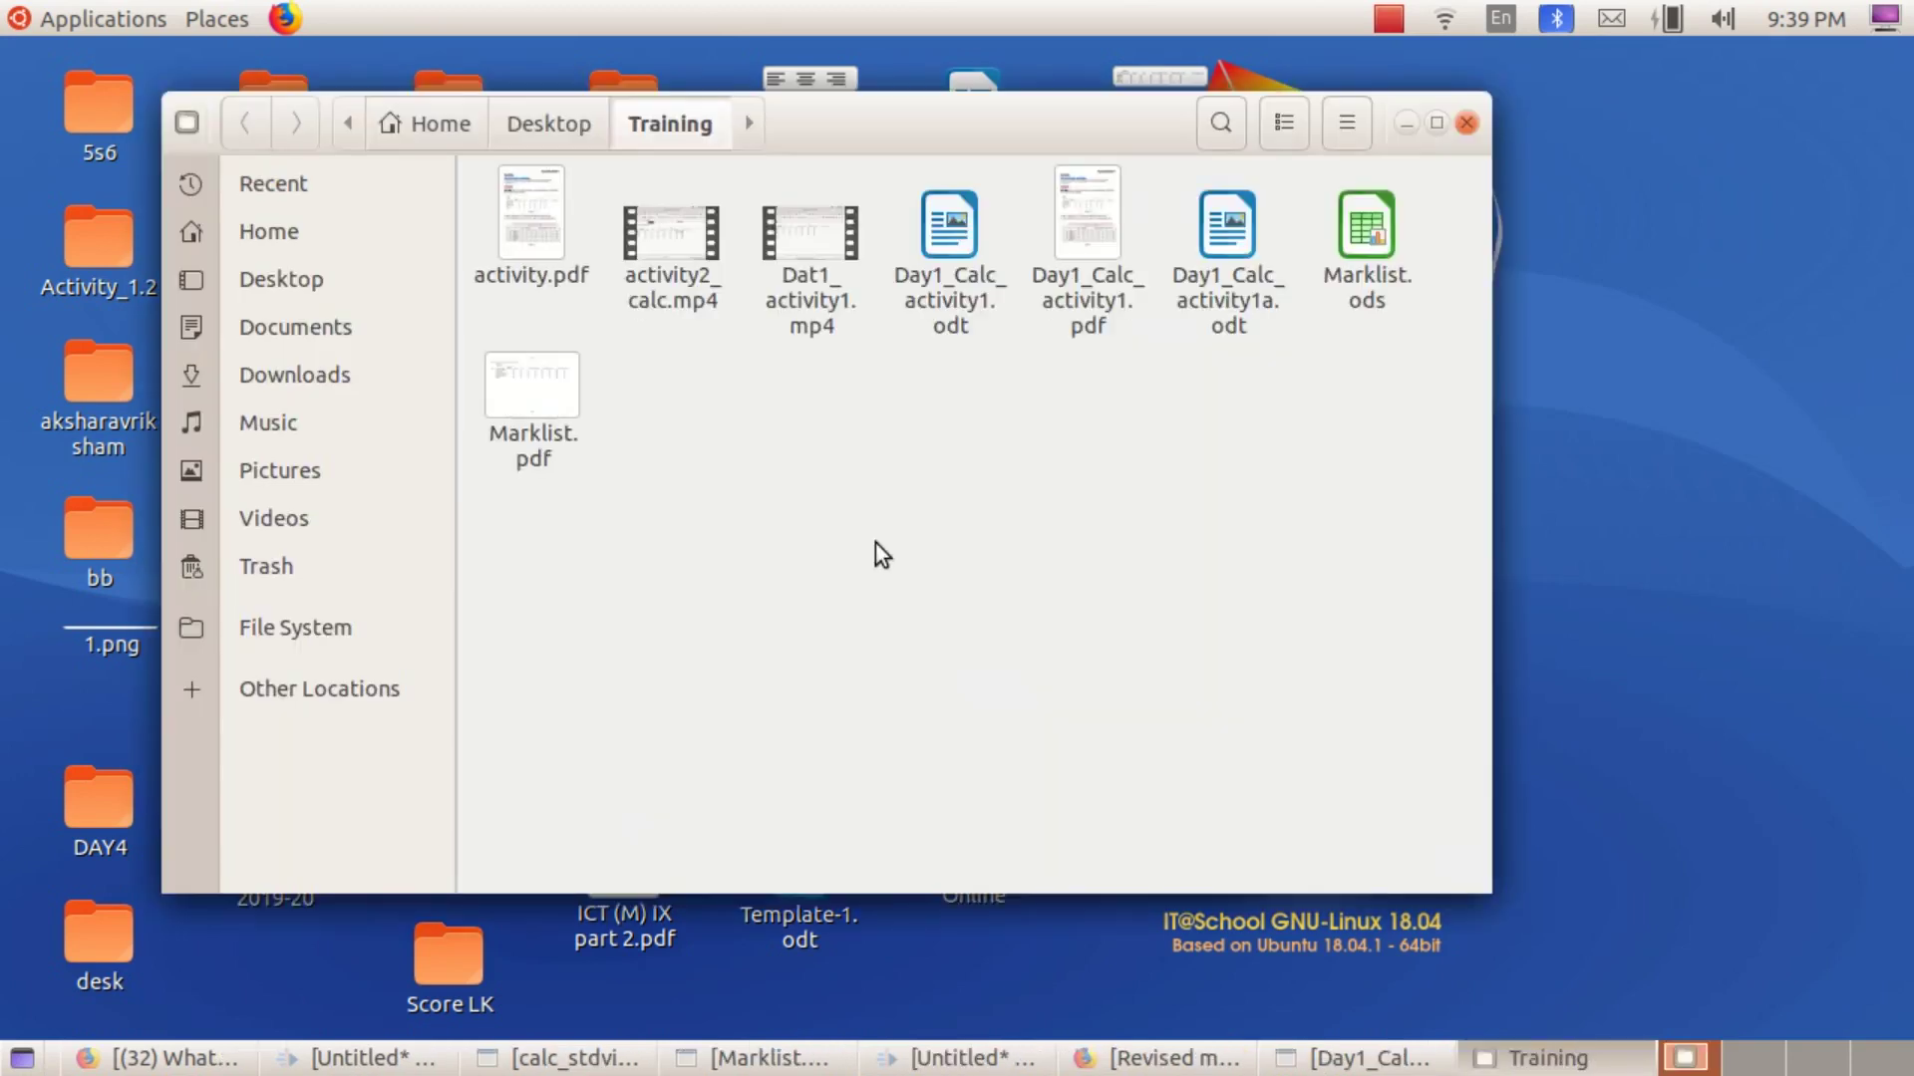
pyautogui.click(528, 402)
pyautogui.doubleClick(526, 401)
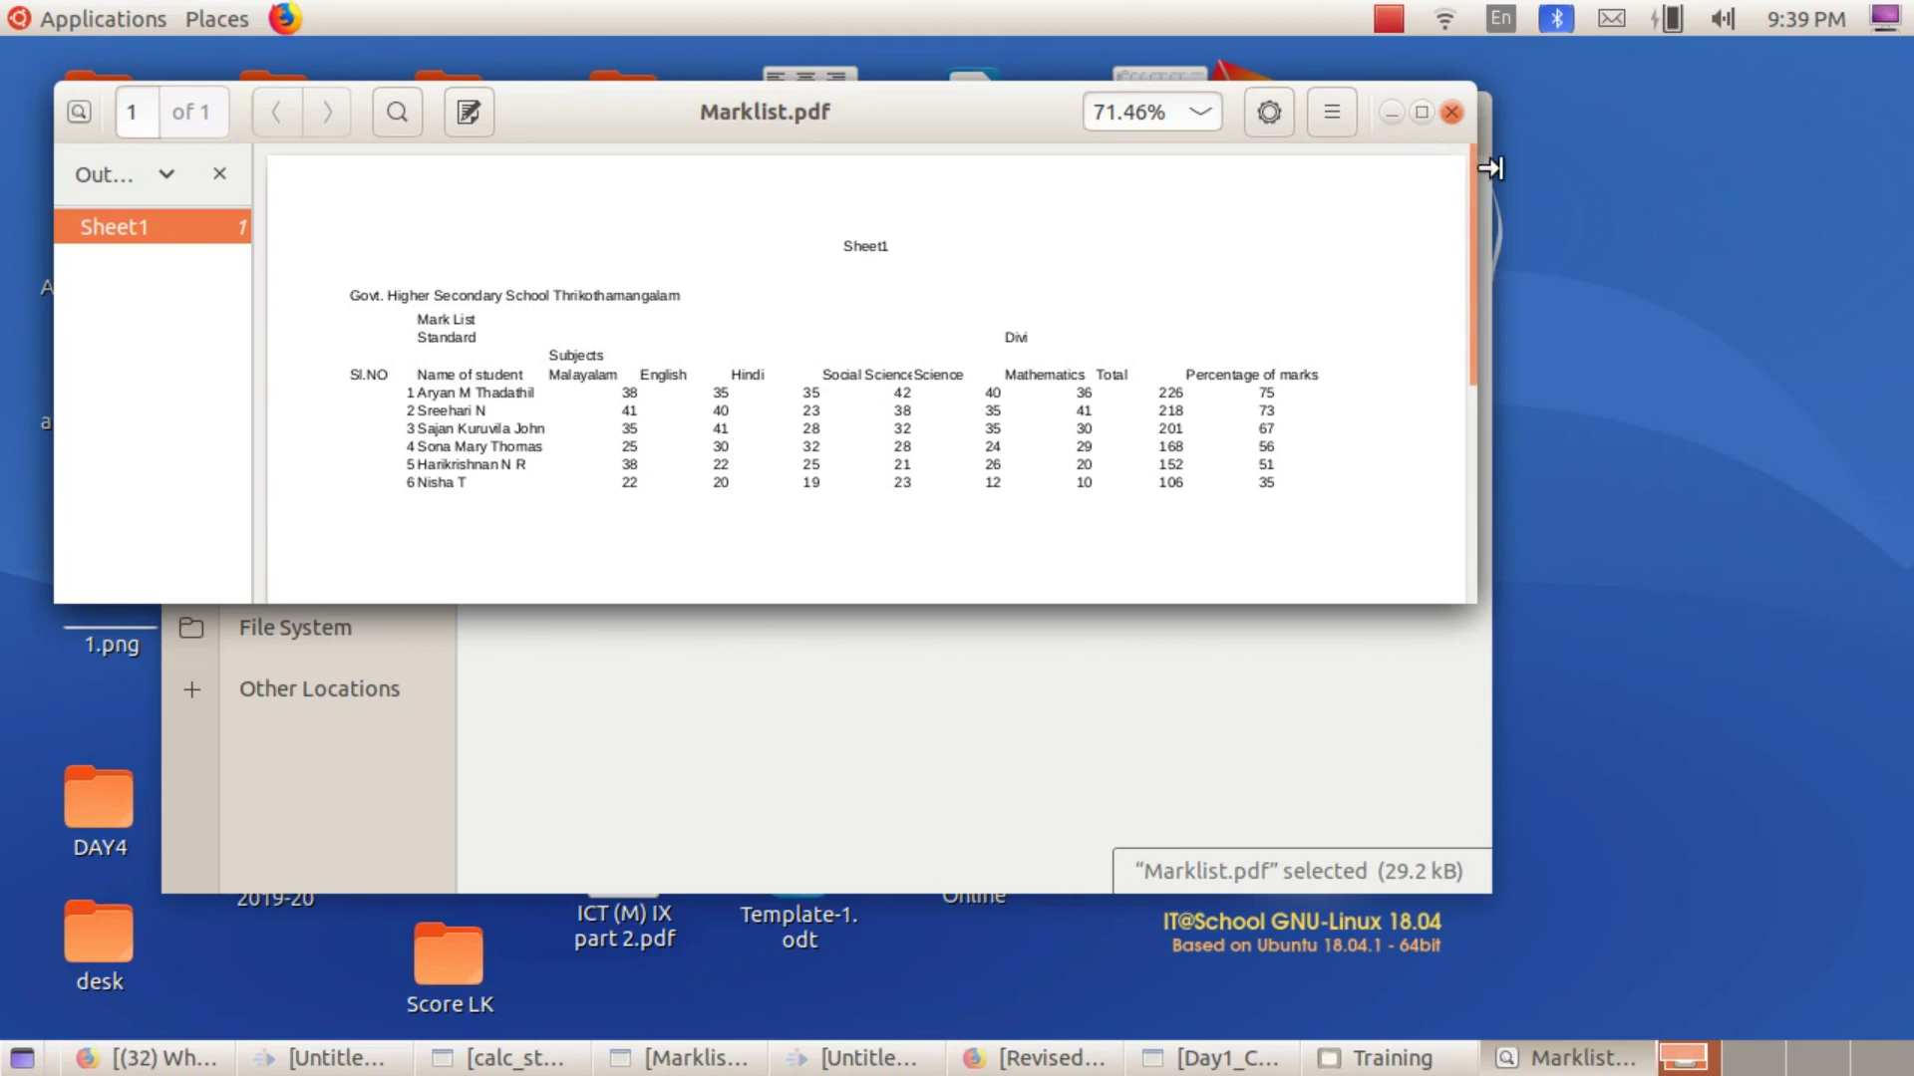
pyautogui.click(1453, 113)
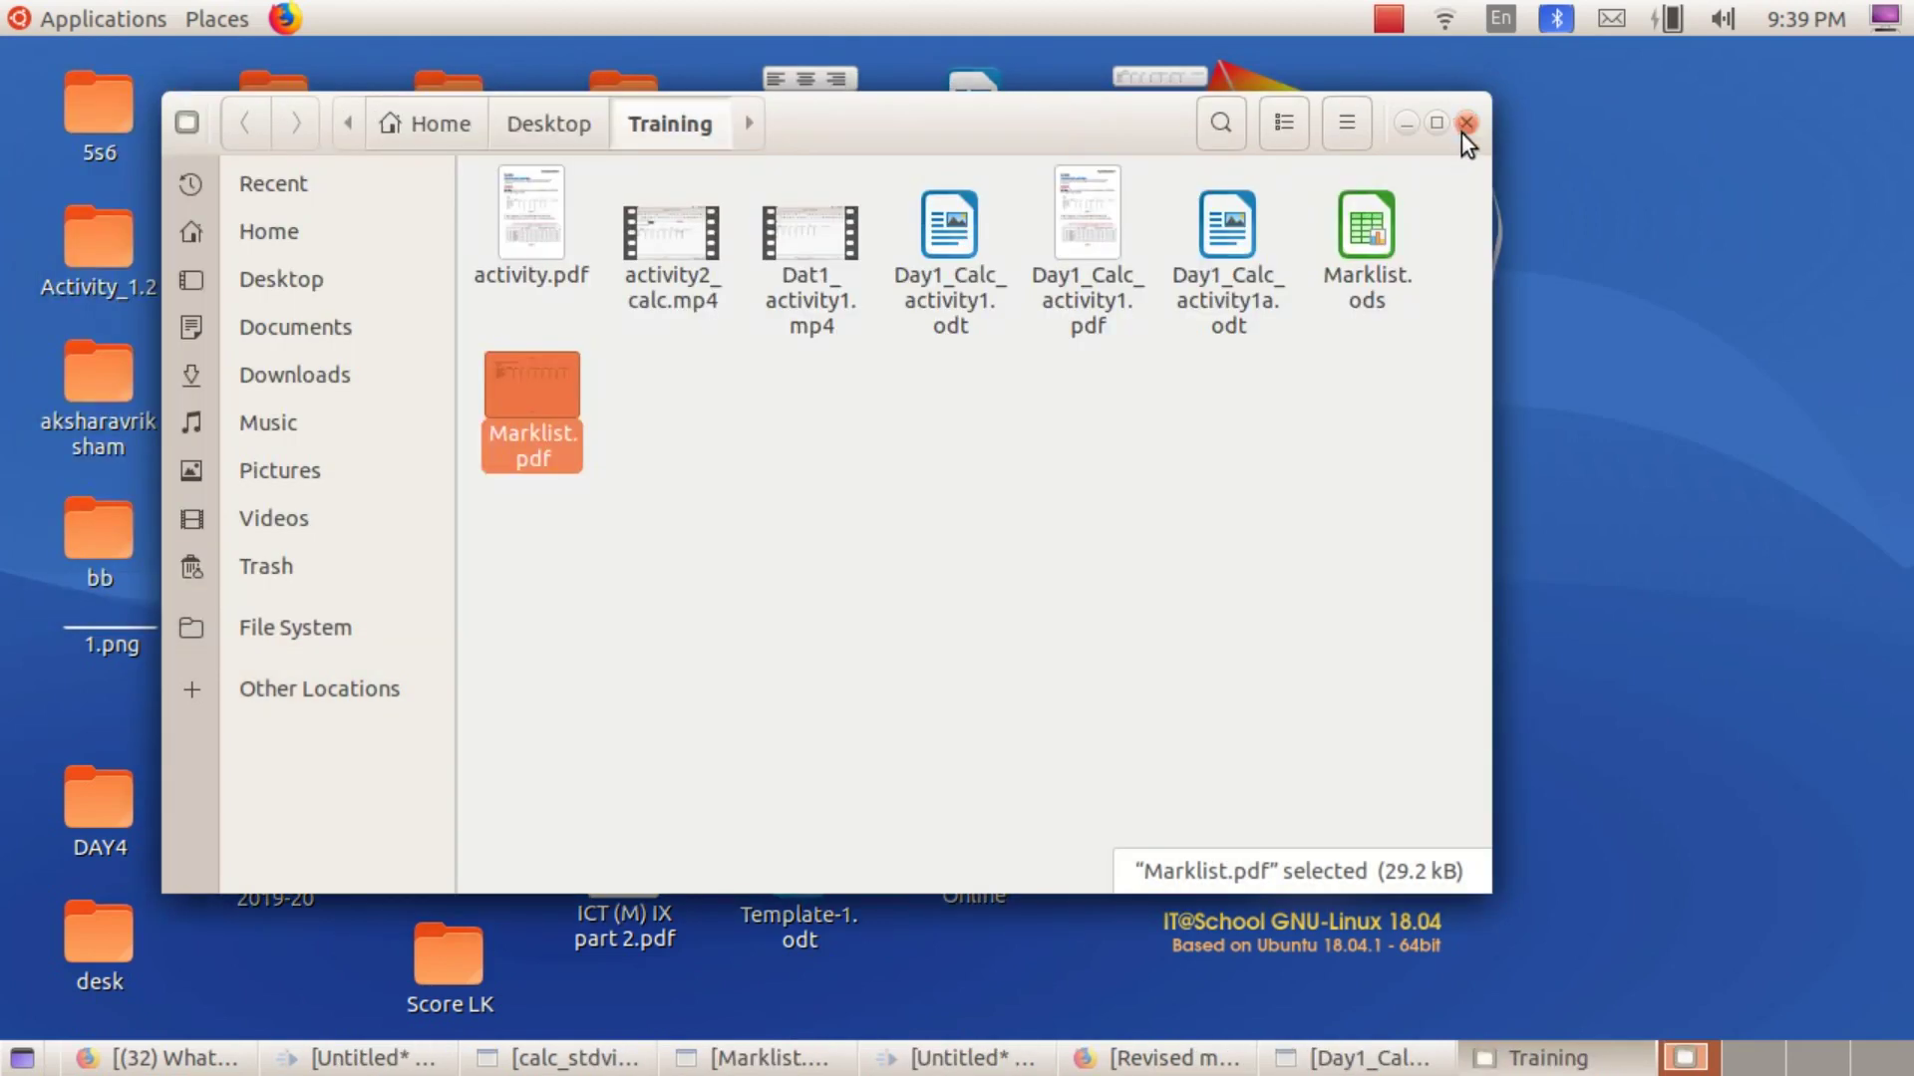
pyautogui.click(1467, 123)
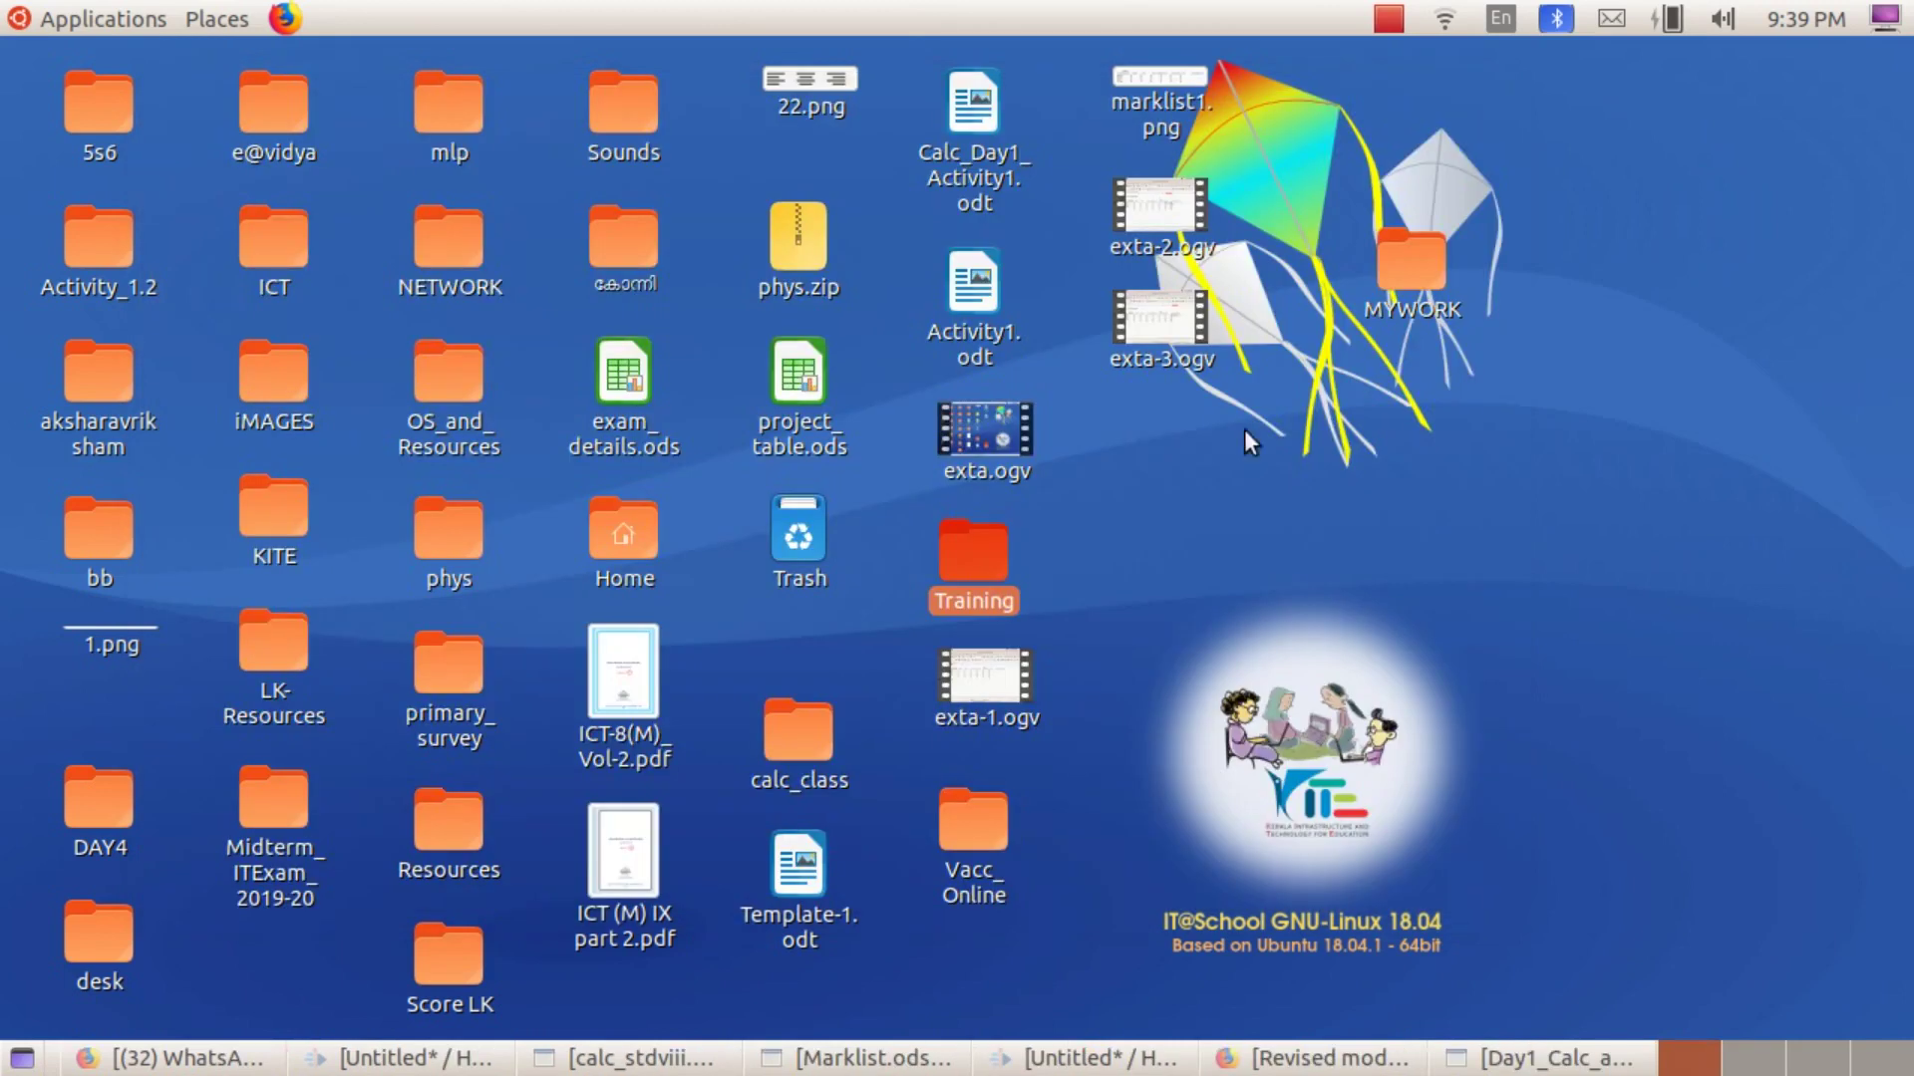
pyautogui.click(867, 1059)
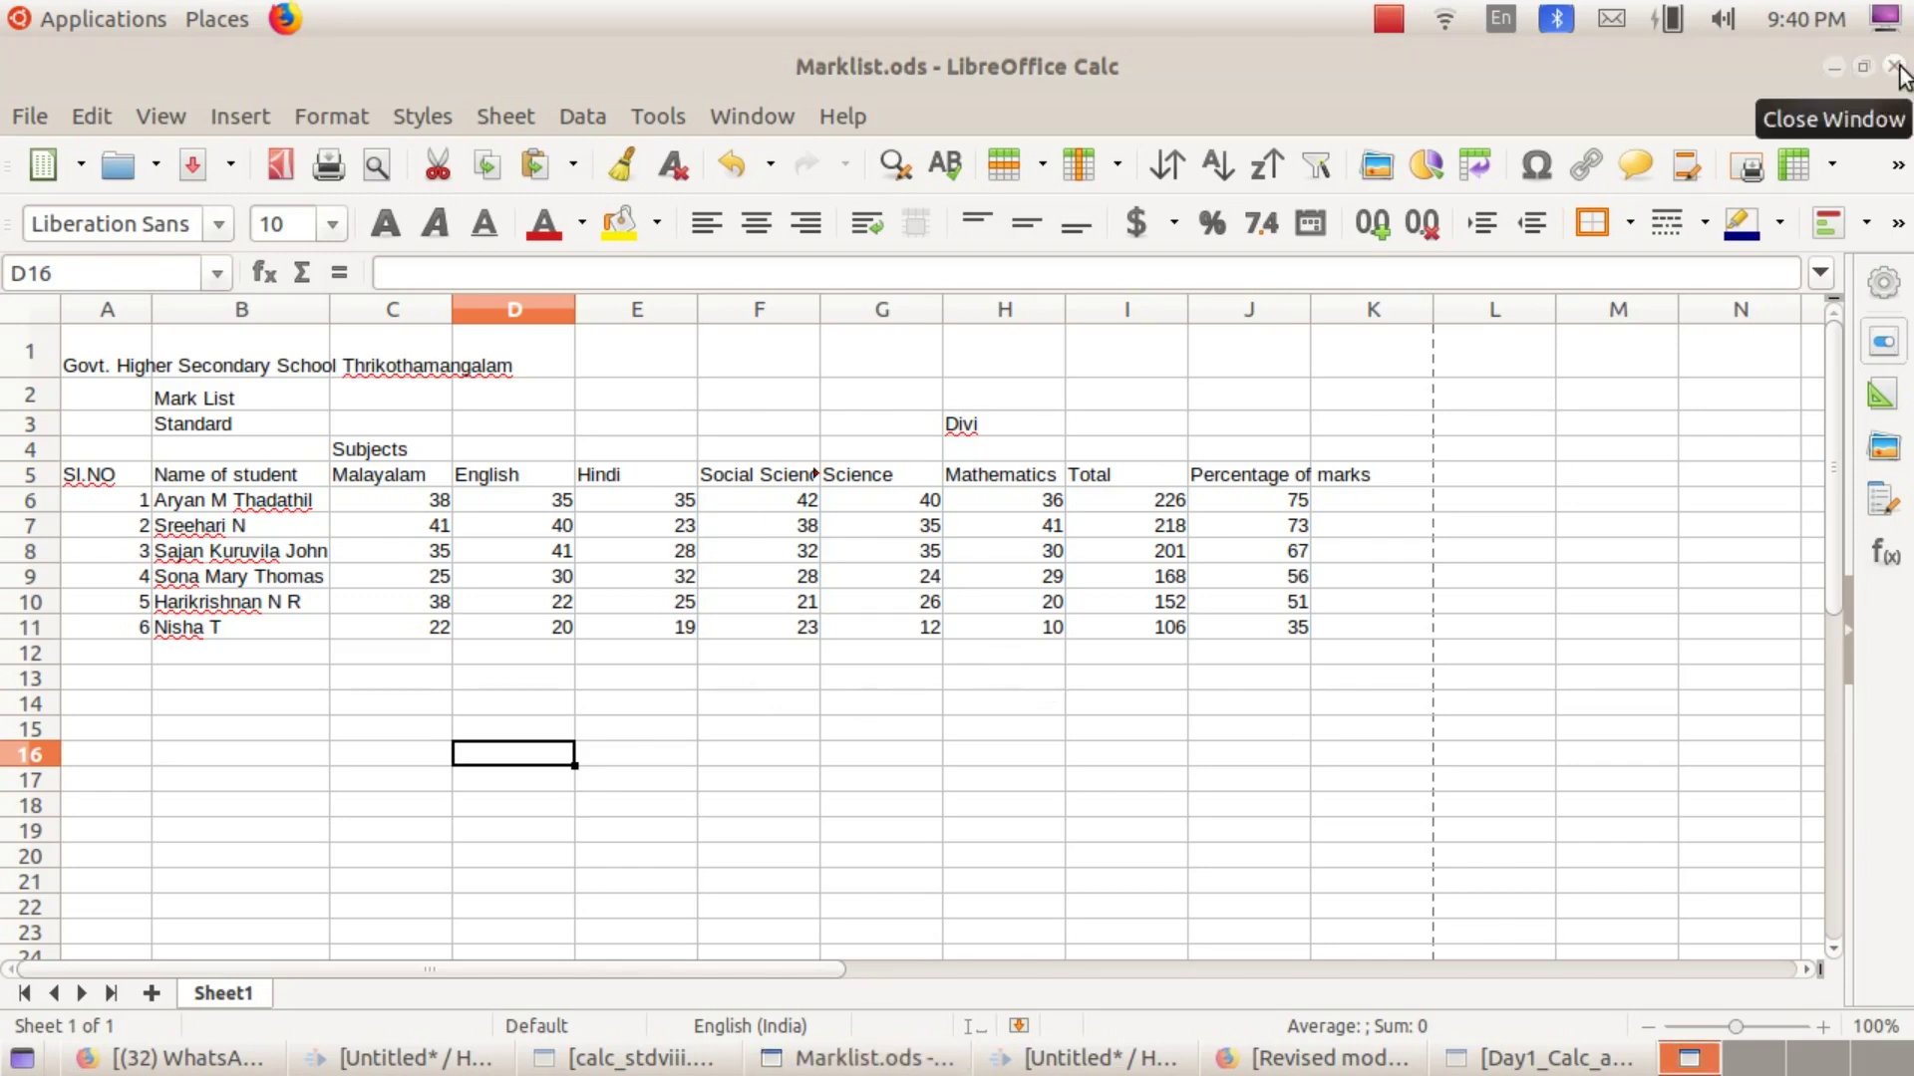
pyautogui.click(1386, 20)
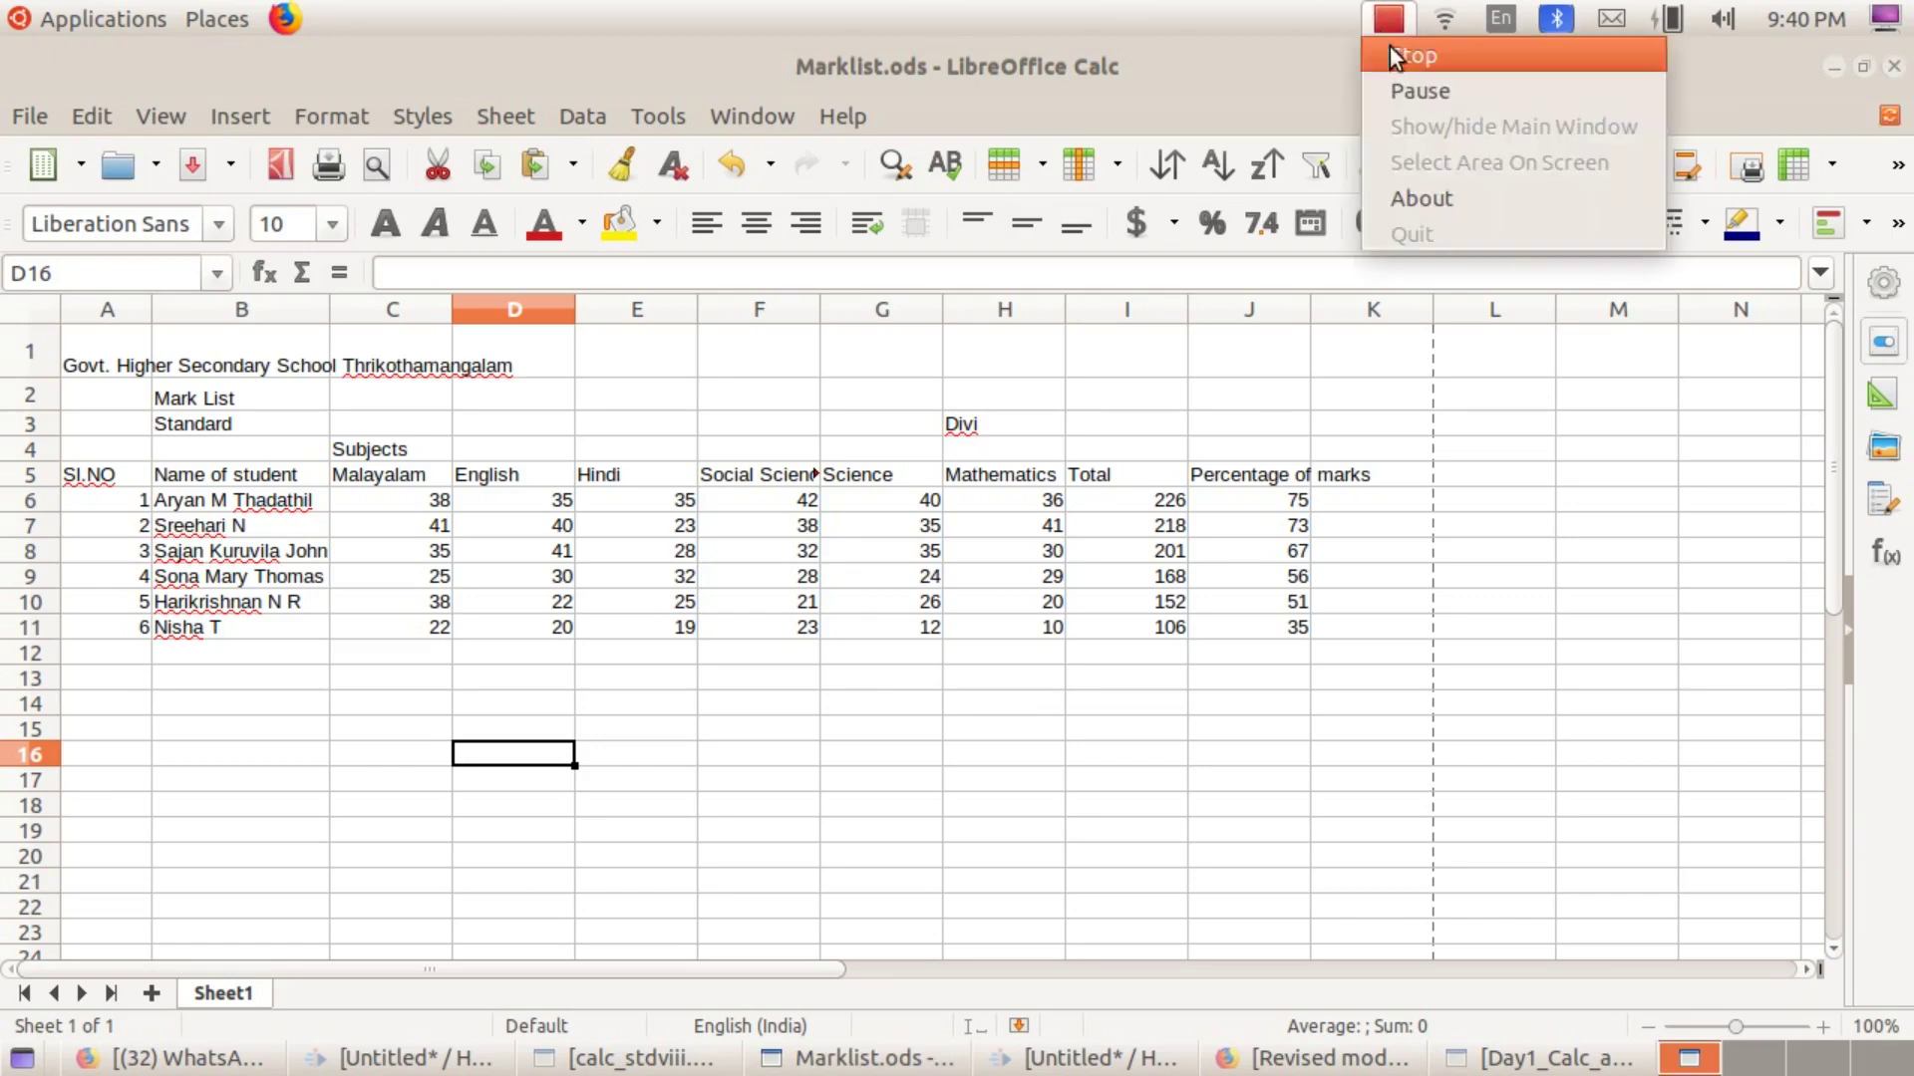